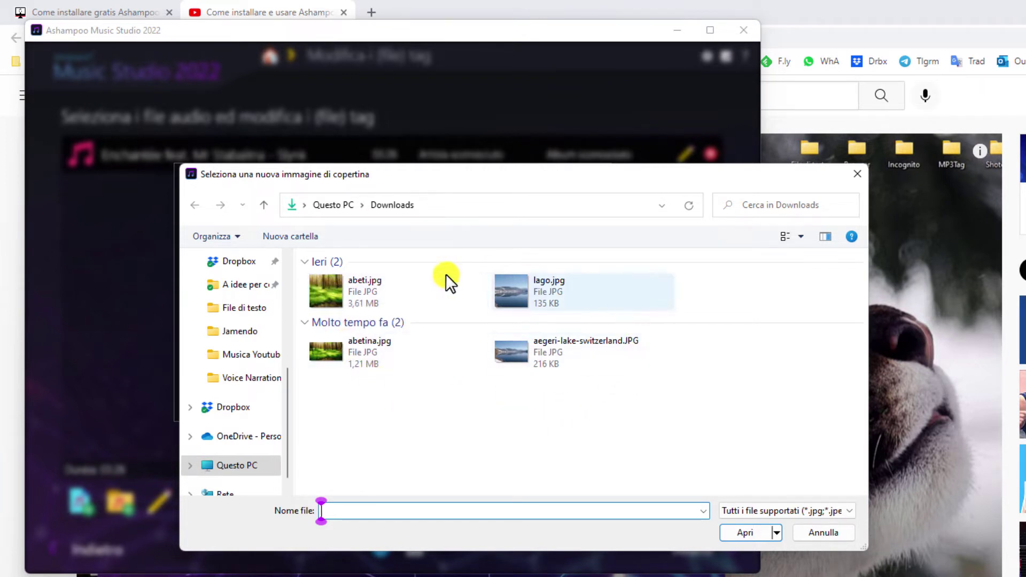
Set lago.jpg as the cover of the Enchantée track, save the edited tags and return to the main menu.
left_click(515, 291)
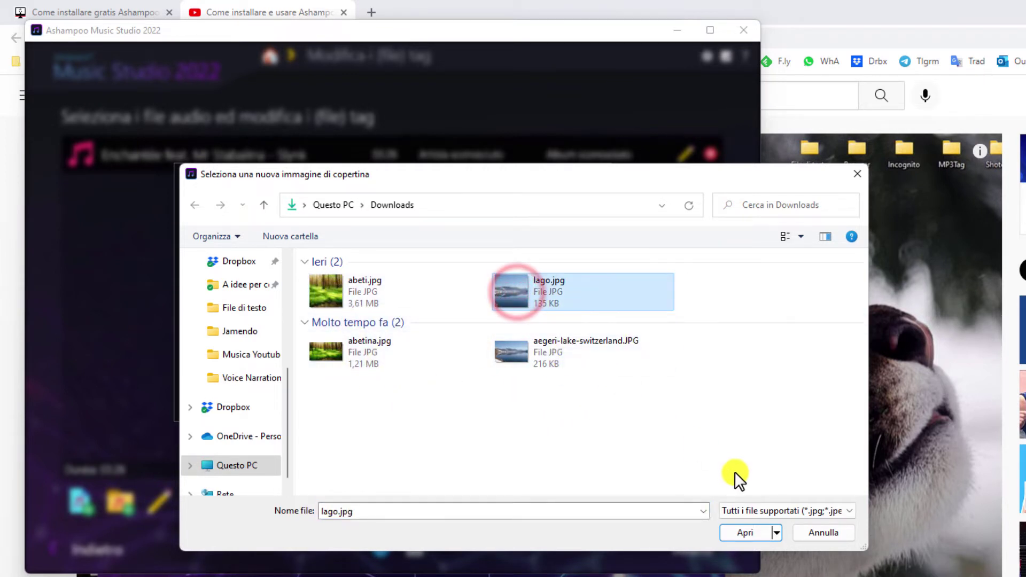
left_click(750, 532)
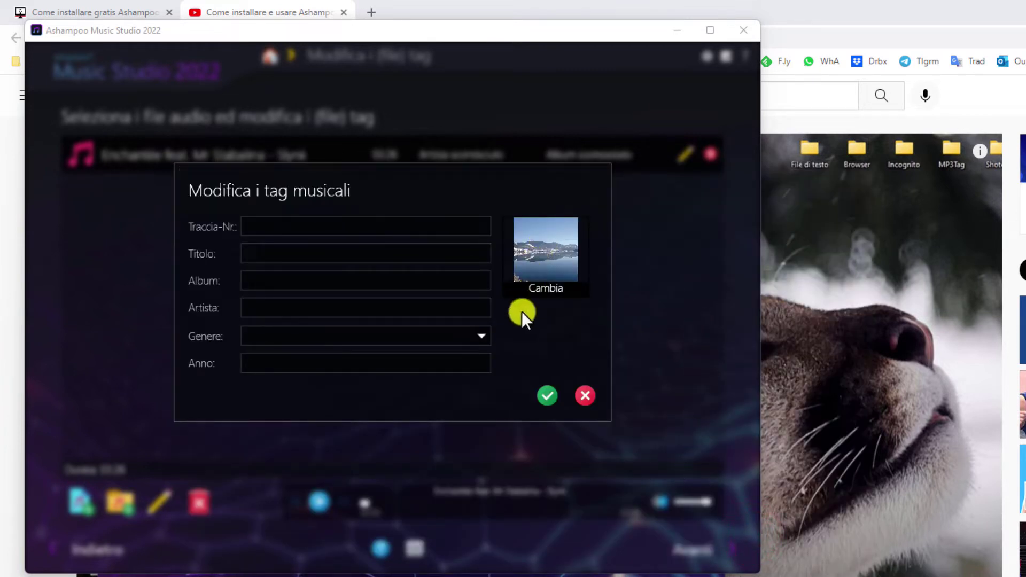
left_click(545, 397)
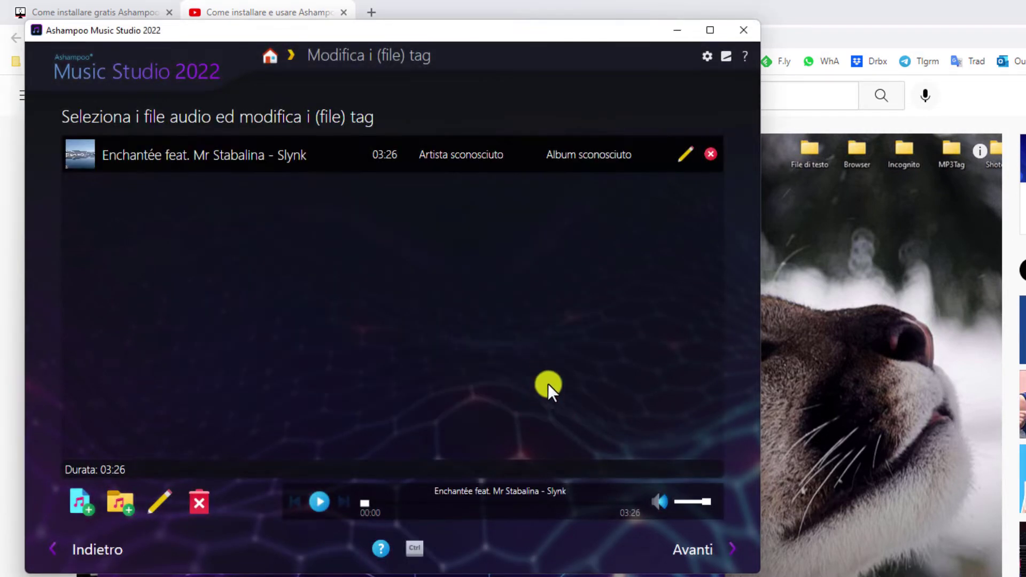
left_click(170, 162)
left_click(693, 550)
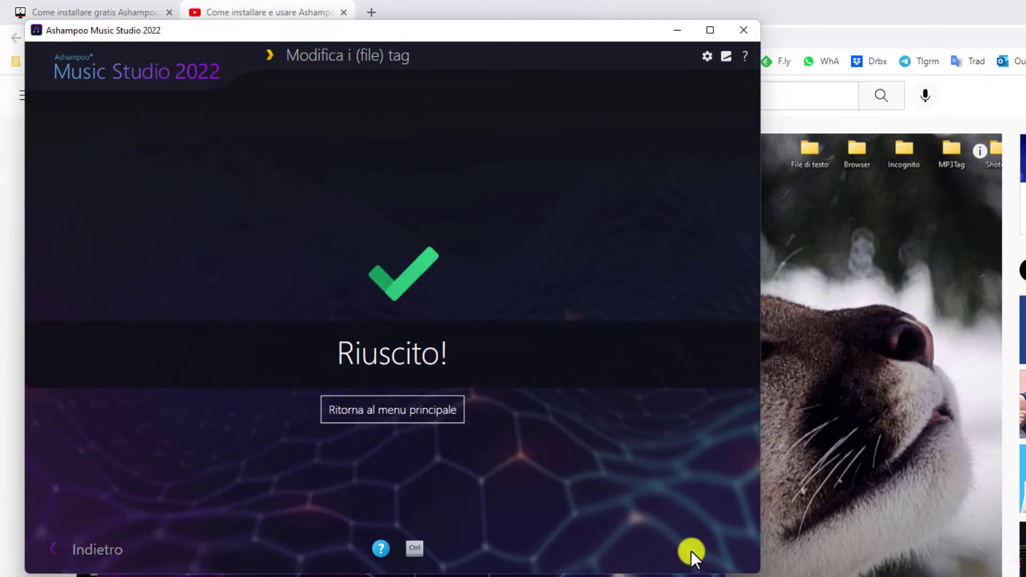
left_click(385, 418)
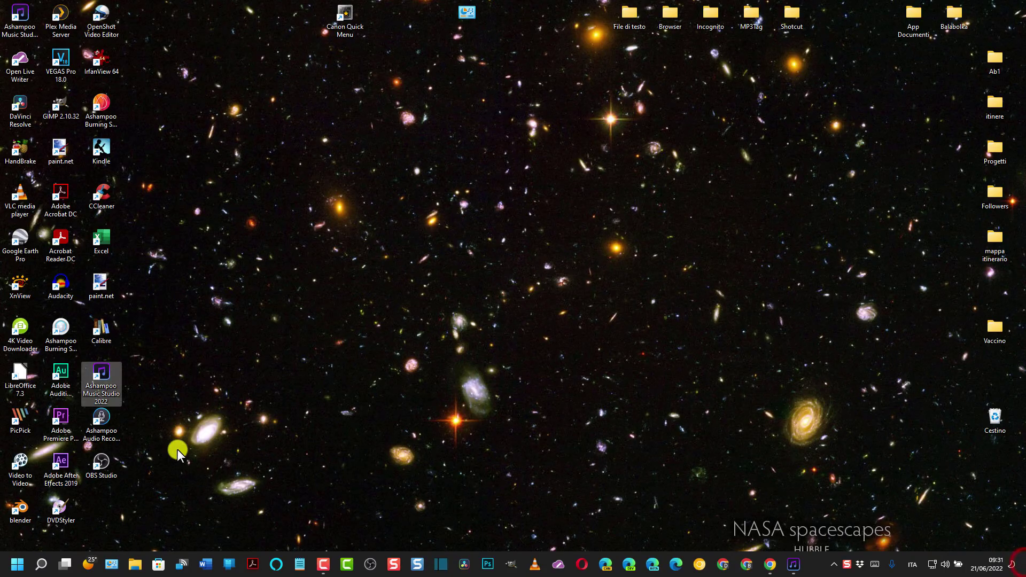
In File Explorer's Downloads folder, play the Enchantée MP3 in VLC to check its cover, and close the player.
left_click(133, 562)
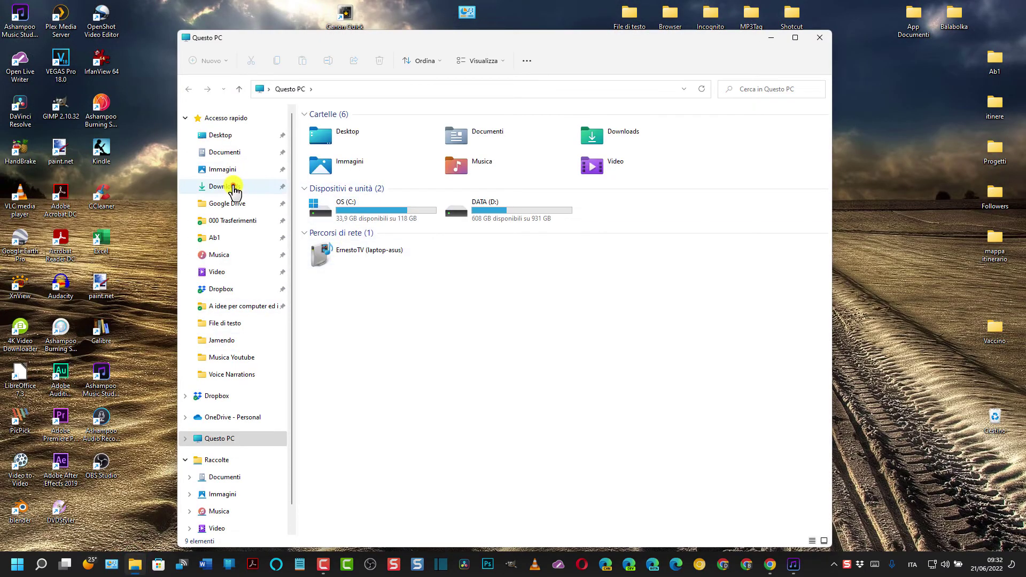
left_click(234, 187)
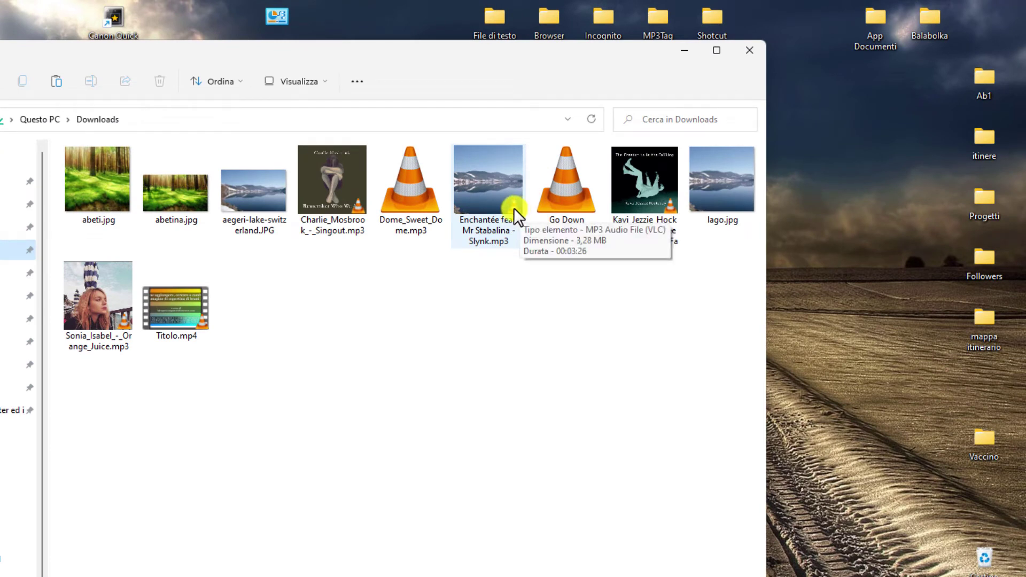
double_click(486, 175)
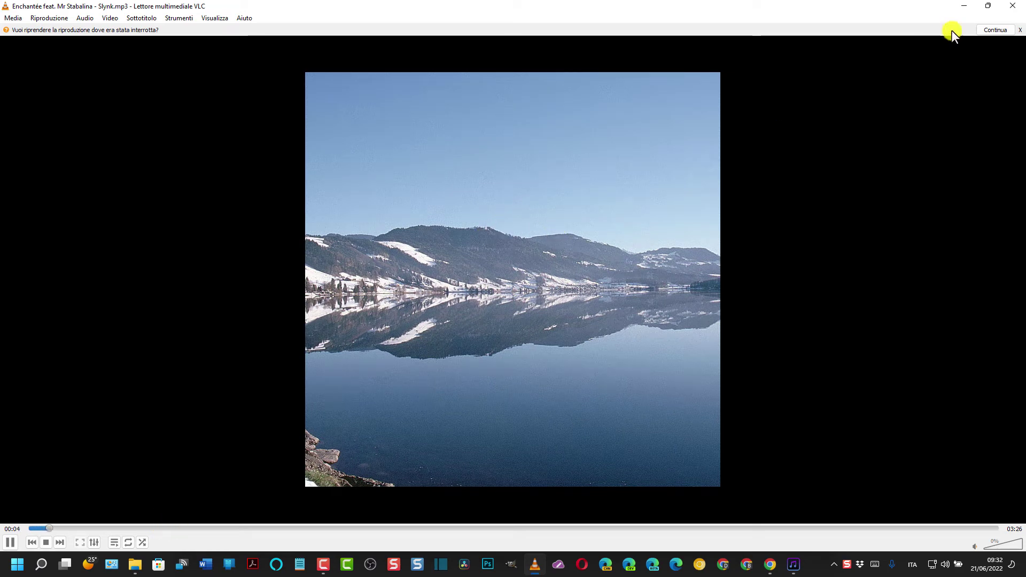
left_click(1013, 6)
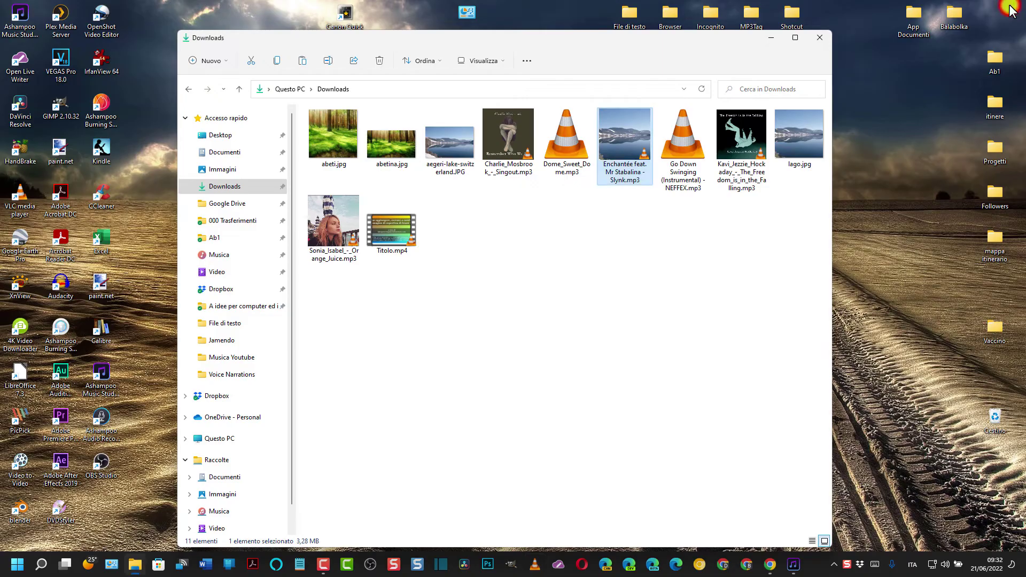
left_click(650, 317)
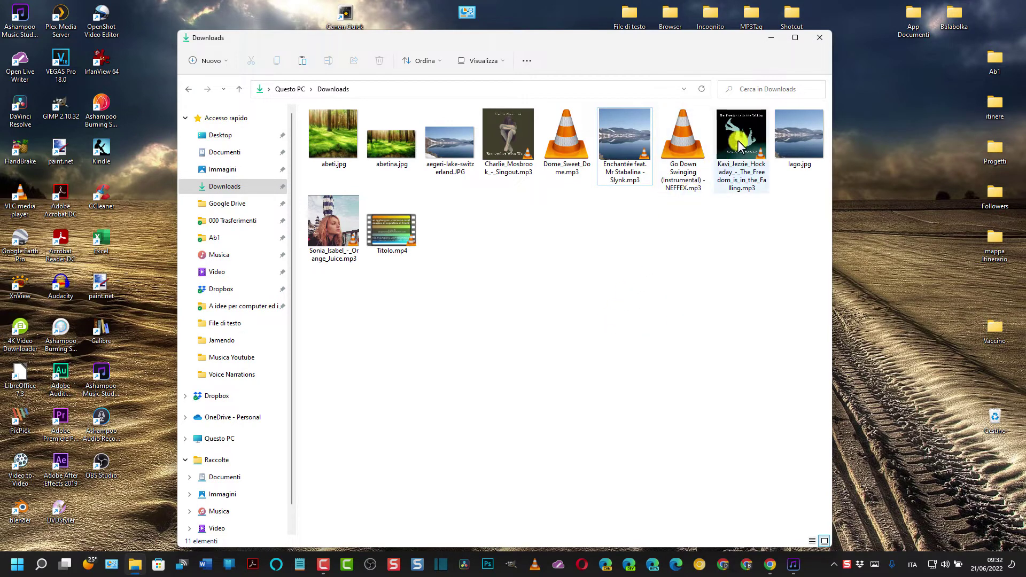
Switch to Ashampoo Music Studio and load the MP3 "The Freedom is in the Falling" from Downloads for file tag editing.
mouse_move(741, 142)
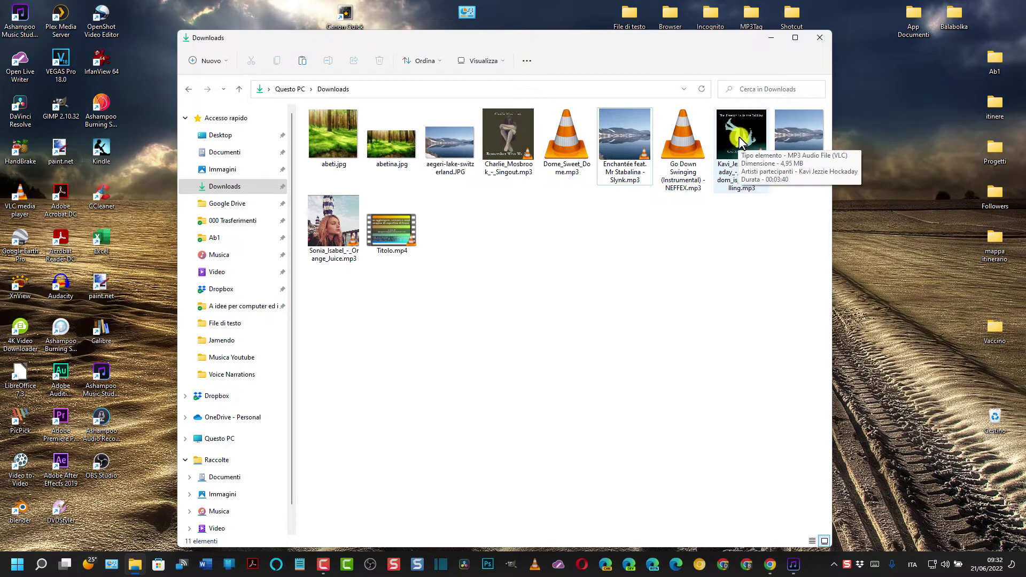
left_click(793, 564)
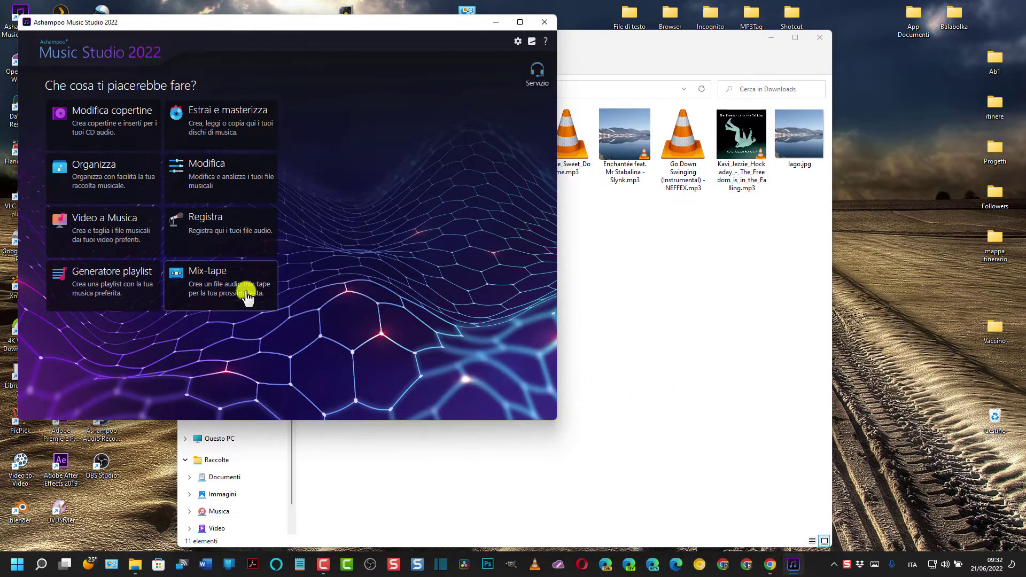
left_click(216, 181)
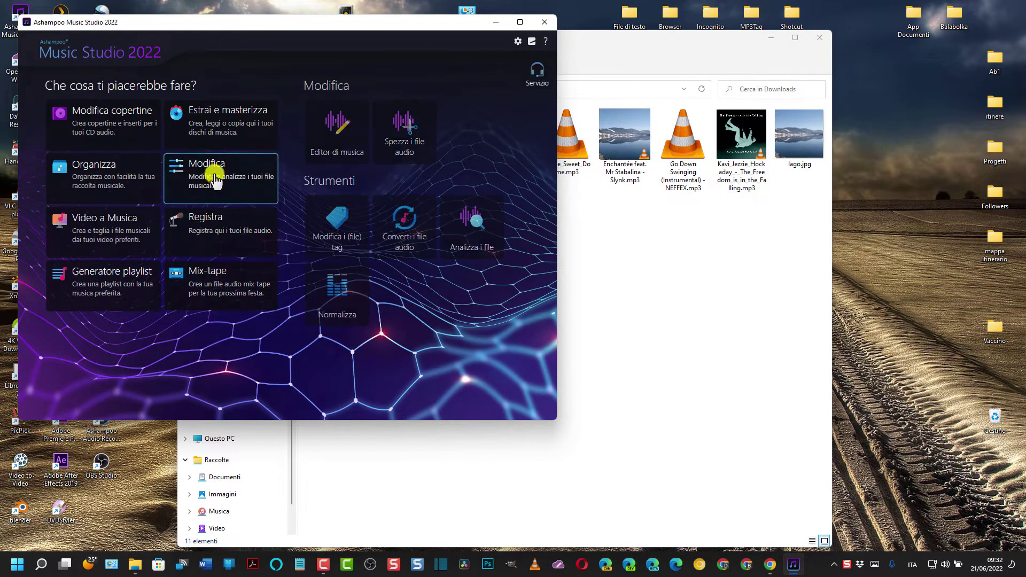
left_click(338, 240)
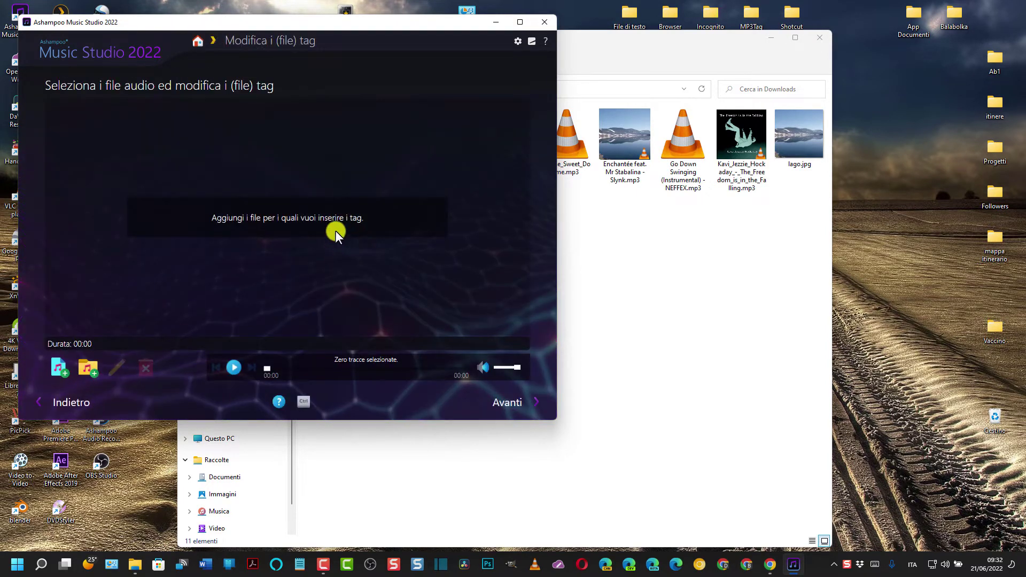
left_click(291, 215)
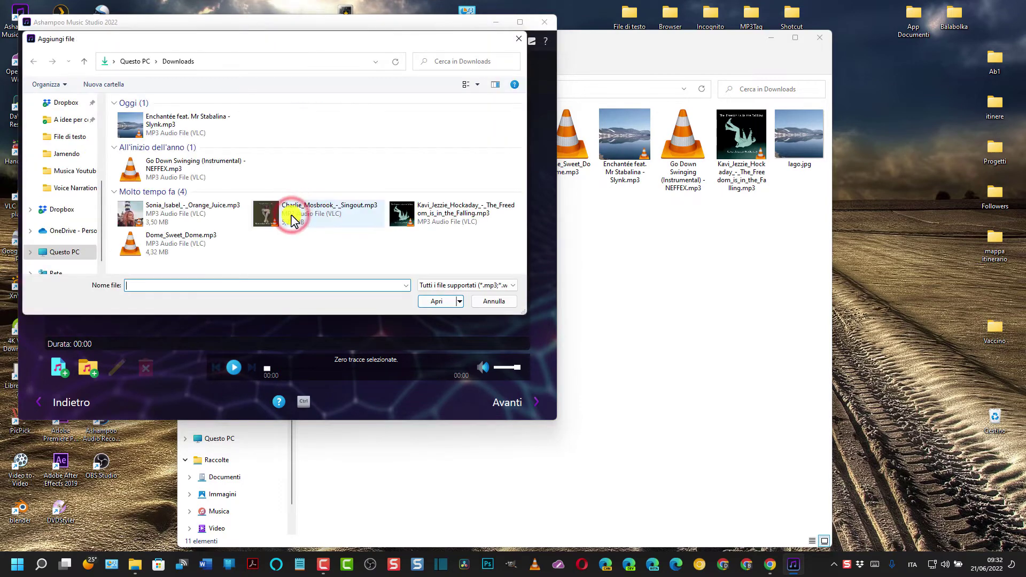
left_click(440, 209)
left_click(439, 301)
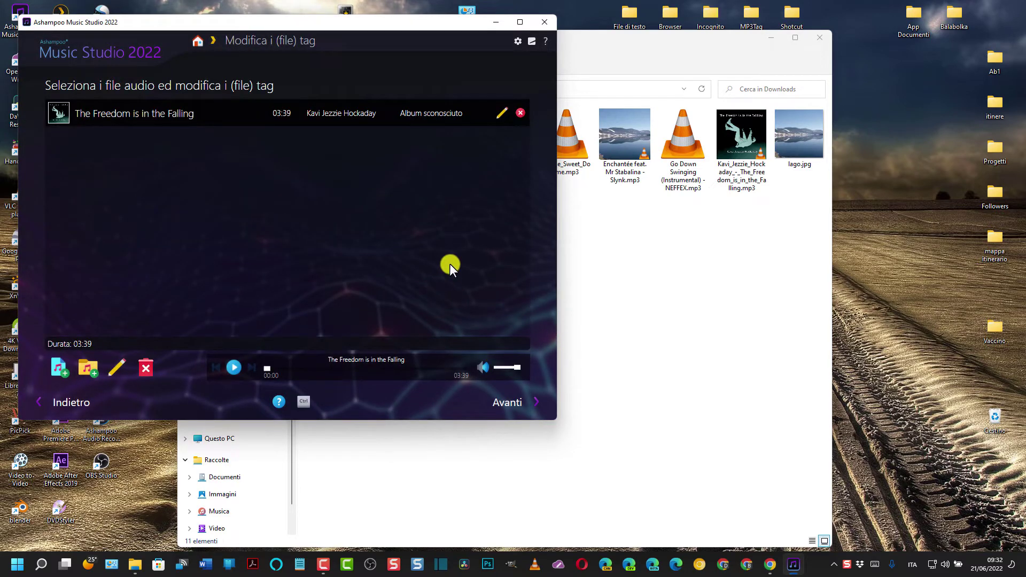
Replace the cover of "The Freedom is in the Falling" with abetina.jpg, save the tags and return to the main menu.
left_click(503, 114)
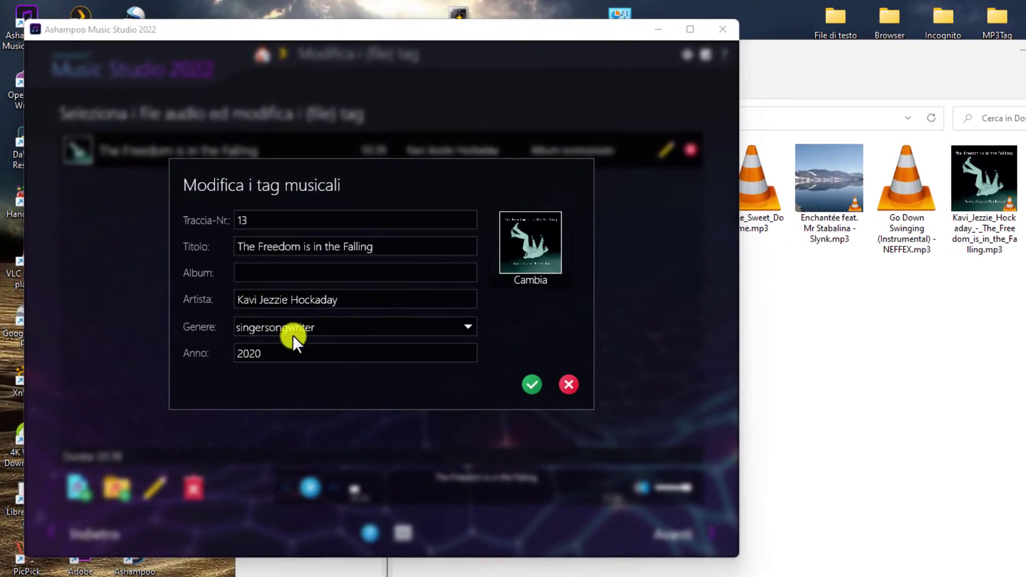
left_click(530, 277)
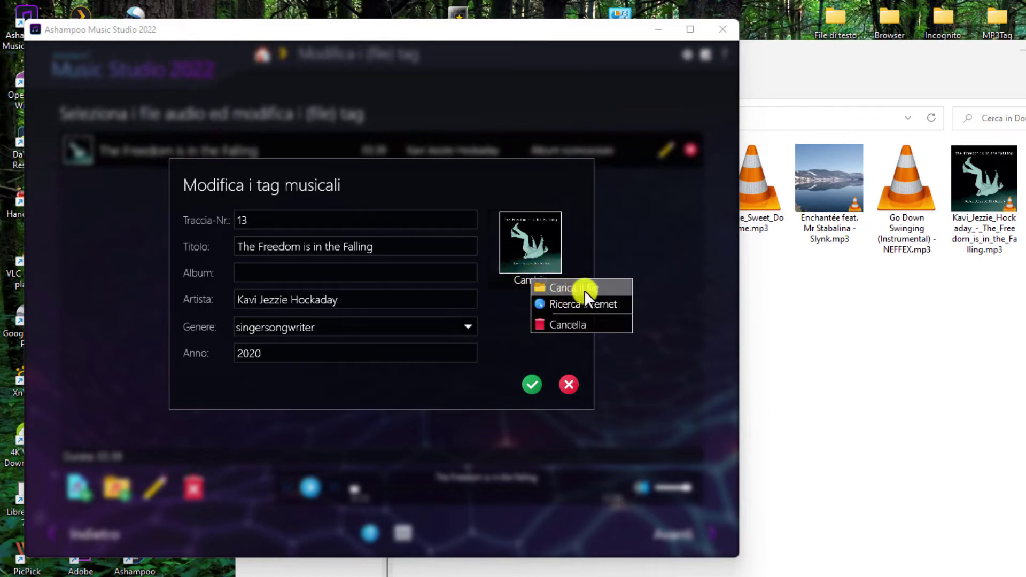
left_click(585, 288)
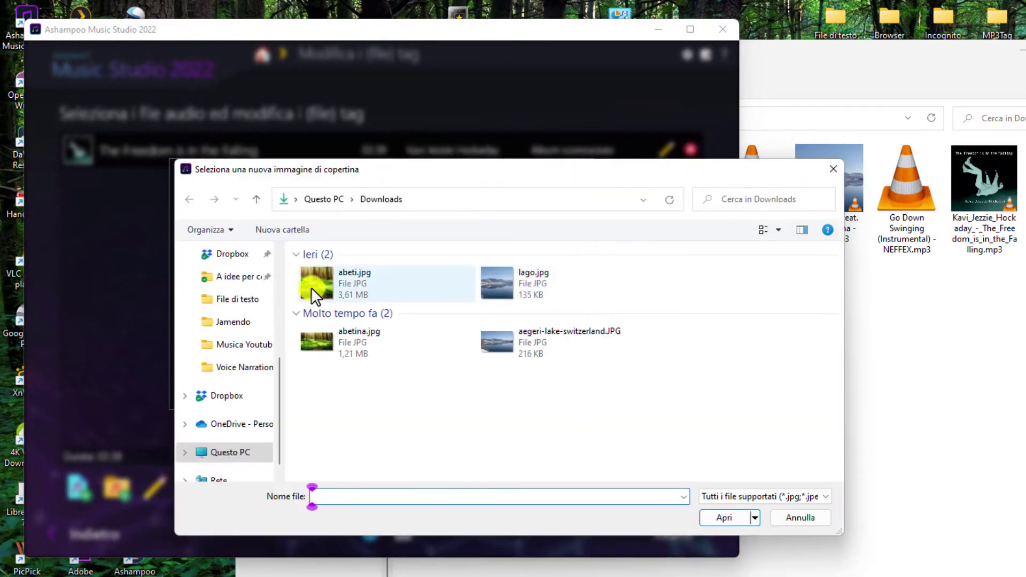
left_click(316, 342)
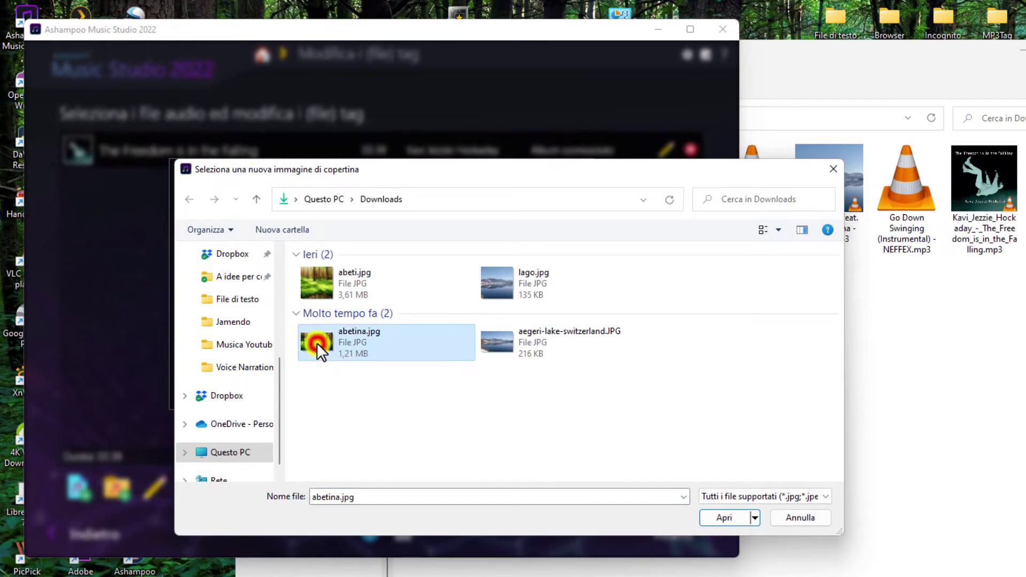
left_click(725, 517)
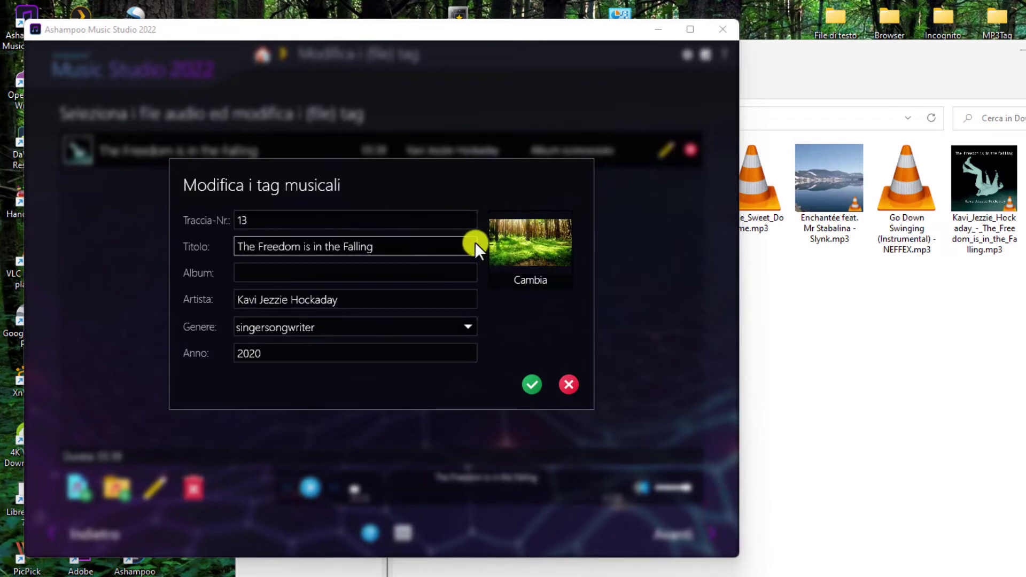
left_click(533, 392)
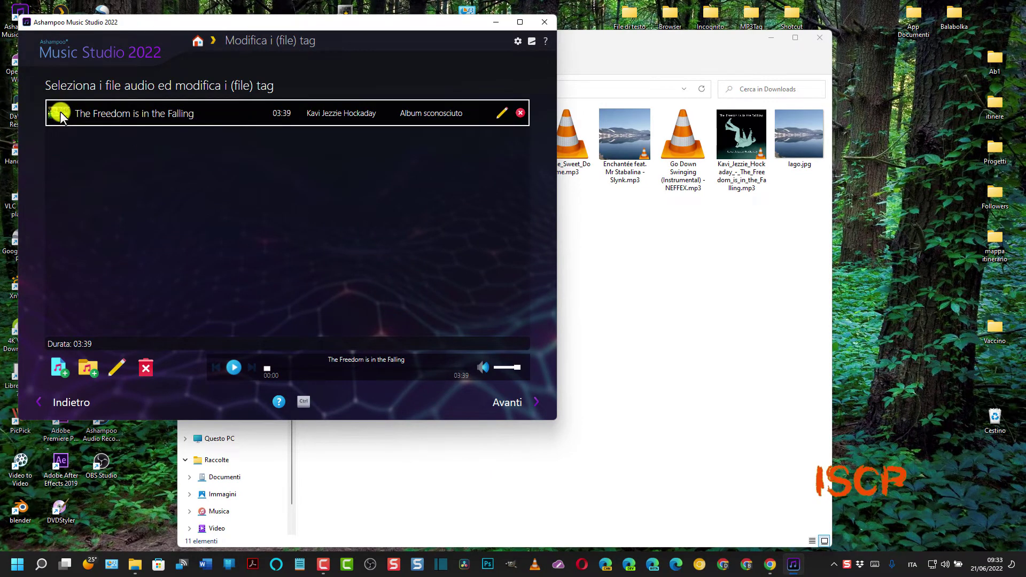
left_click(513, 405)
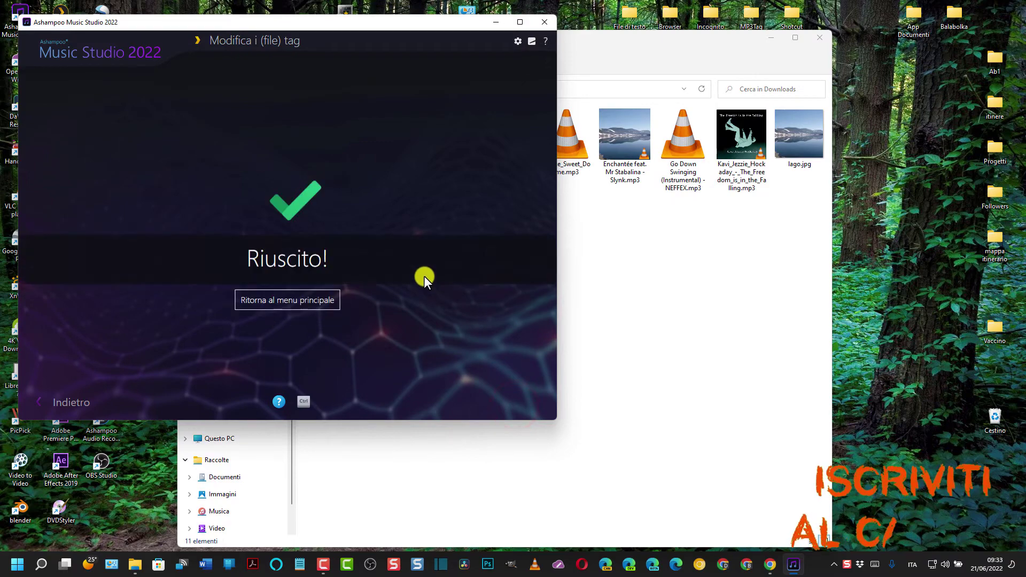
left_click(296, 300)
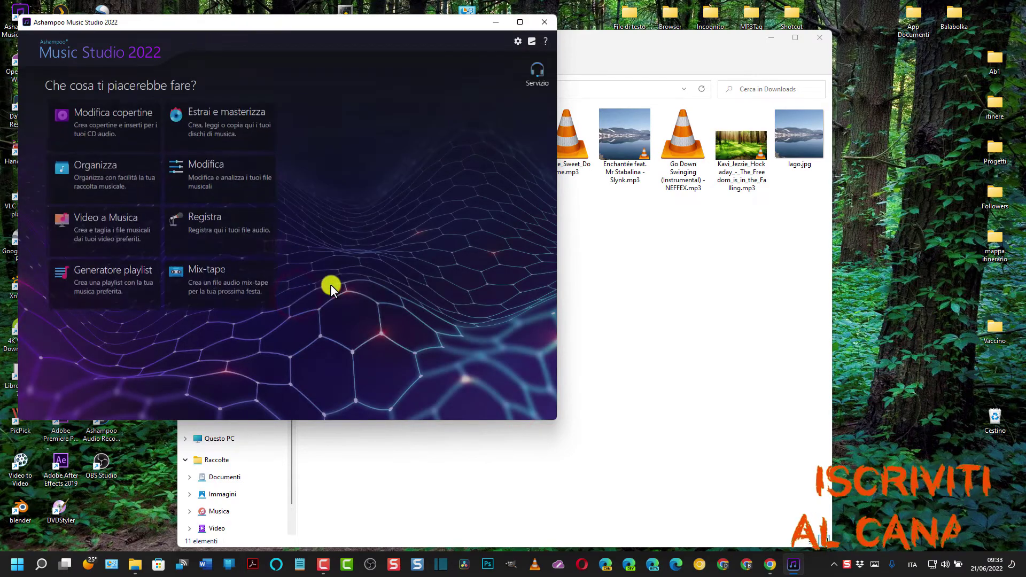
Check the cover of "The Freedom is in the Falling" in the Downloads folder and in VLC playback, closing the player each time.
left_click(734, 305)
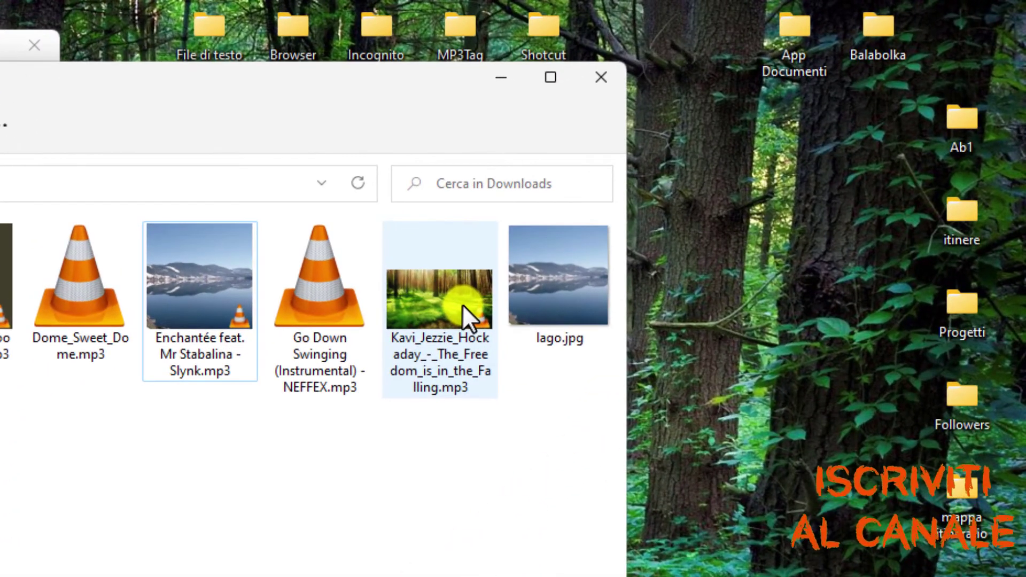
mouse_move(728, 160)
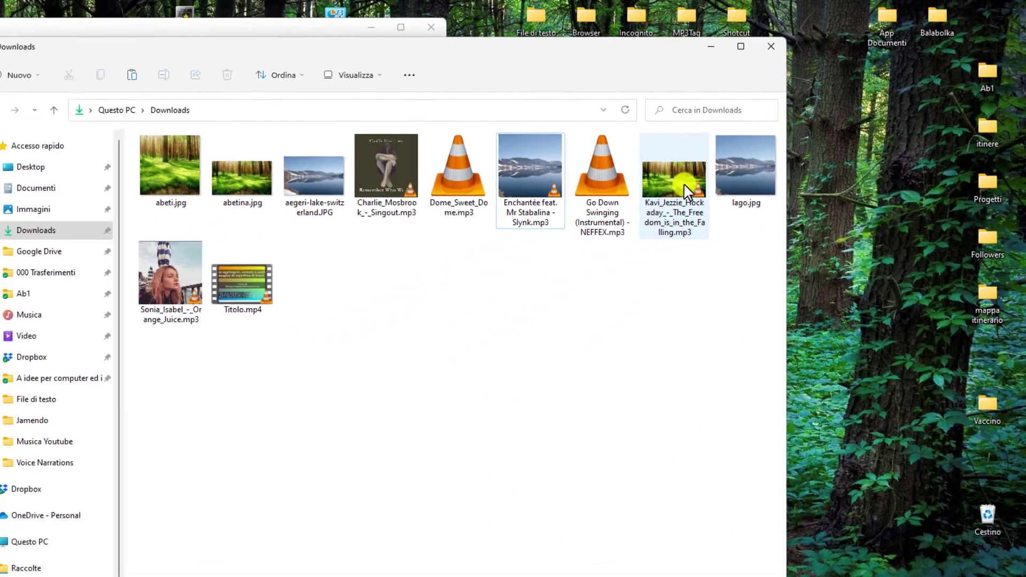
mouse_move(455, 307)
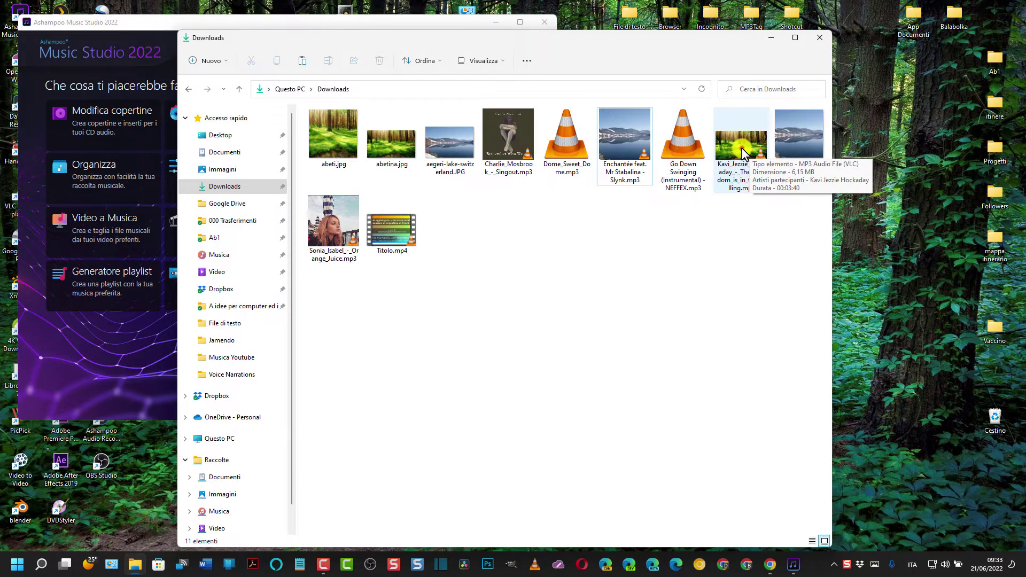
double_click(741, 148)
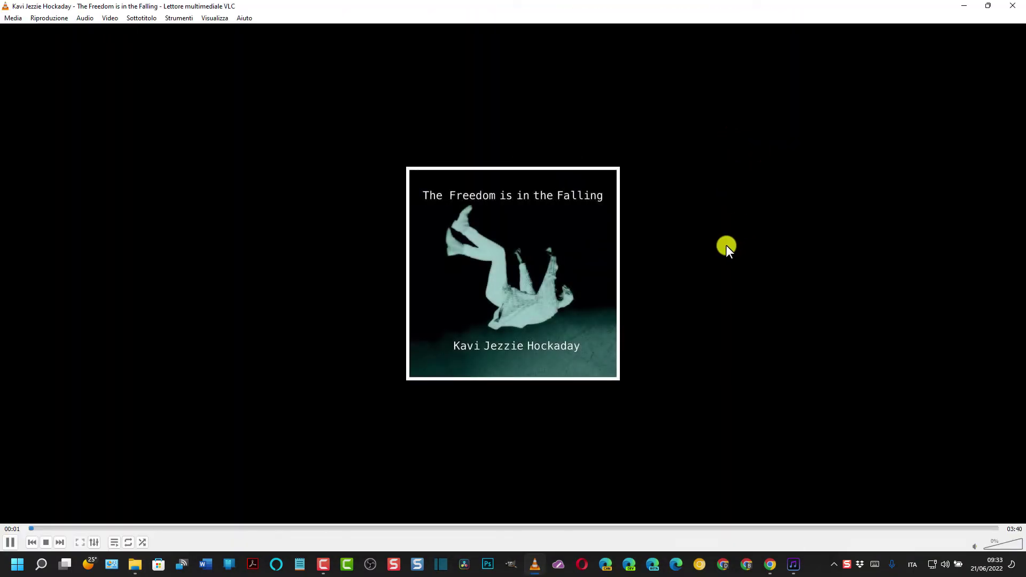
left_click(1011, 7)
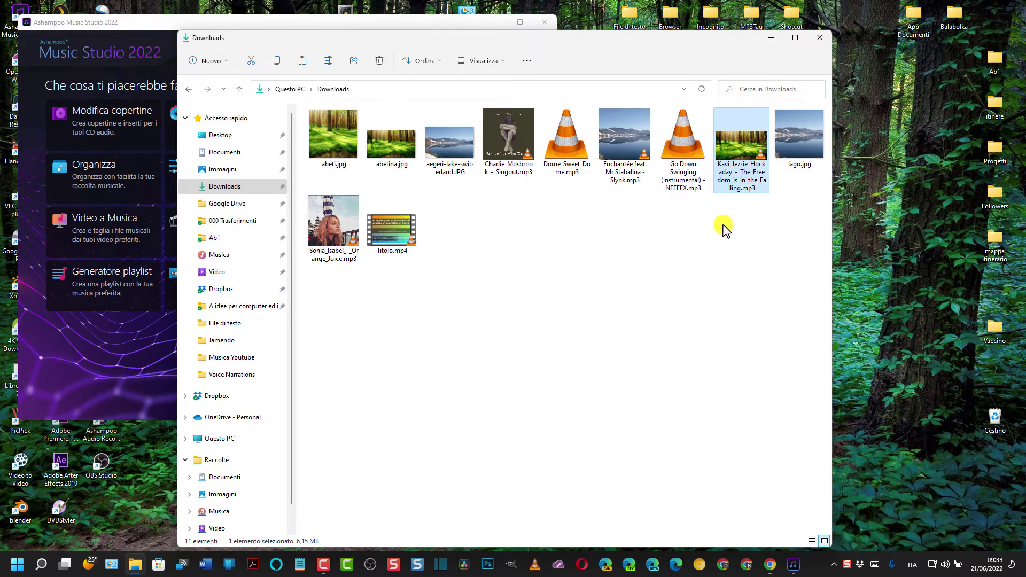
left_click(742, 131)
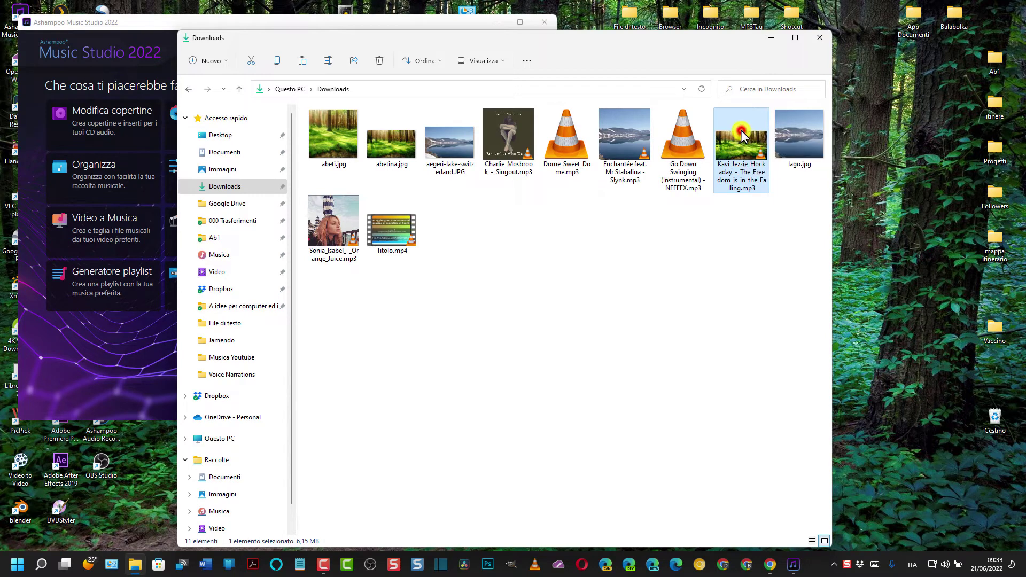
left_click(741, 130)
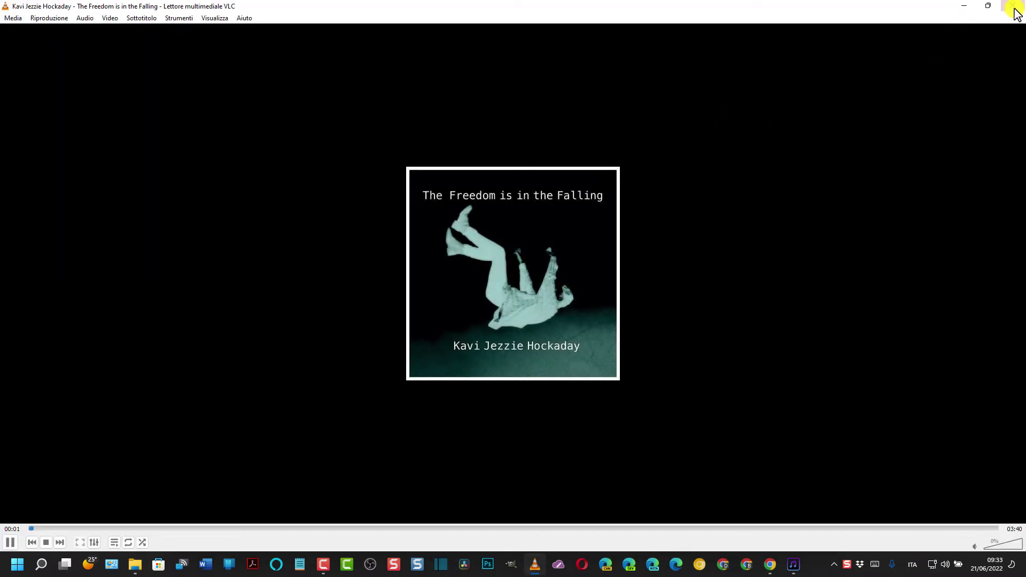
left_click(1015, 6)
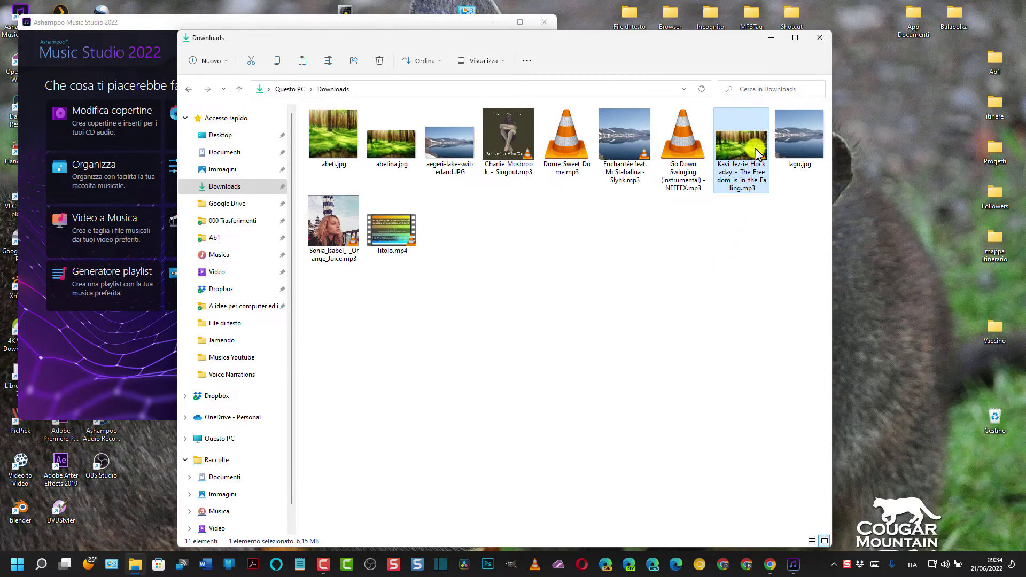
left_click(705, 297)
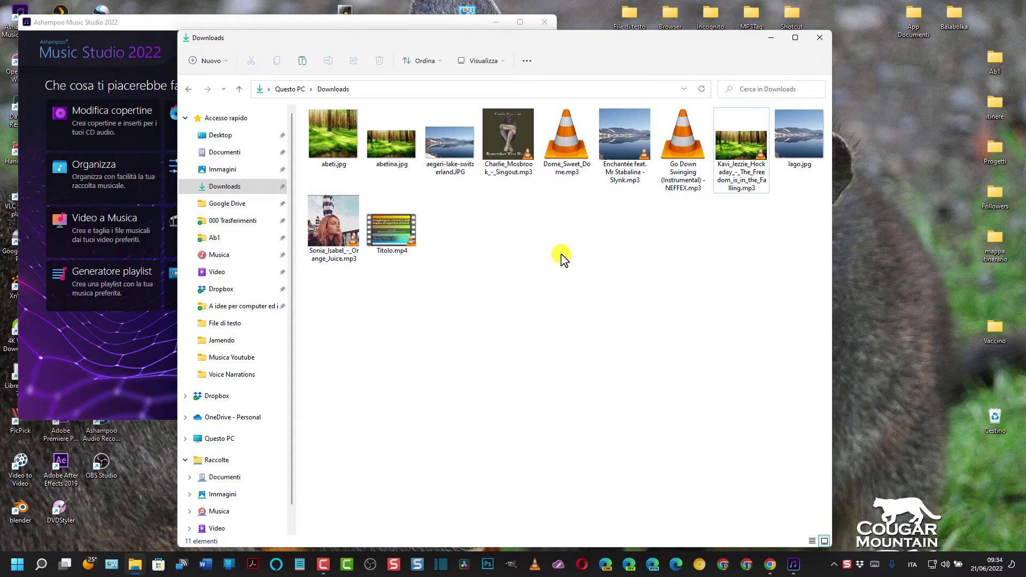
Switch to Ashampoo Music Studio and load the MP3 "Singout" from Downloads for file tag editing.
left_click(794, 565)
left_click(178, 161)
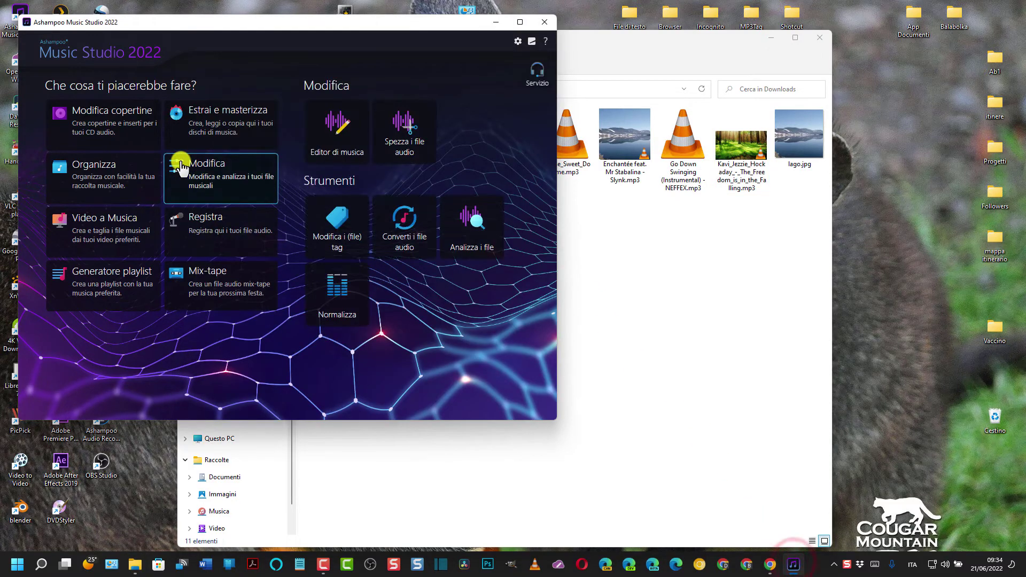
left_click(330, 235)
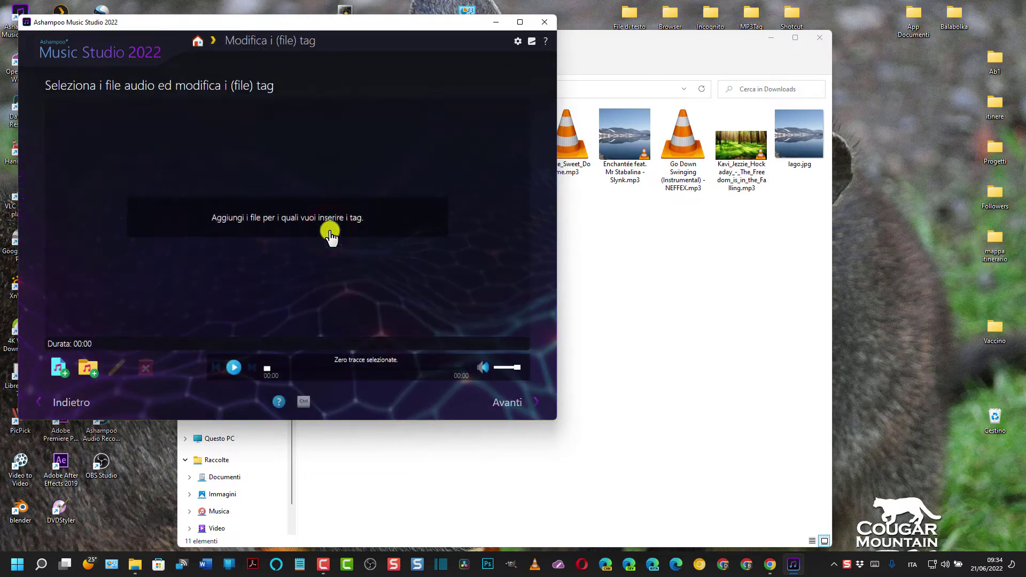
left_click(259, 218)
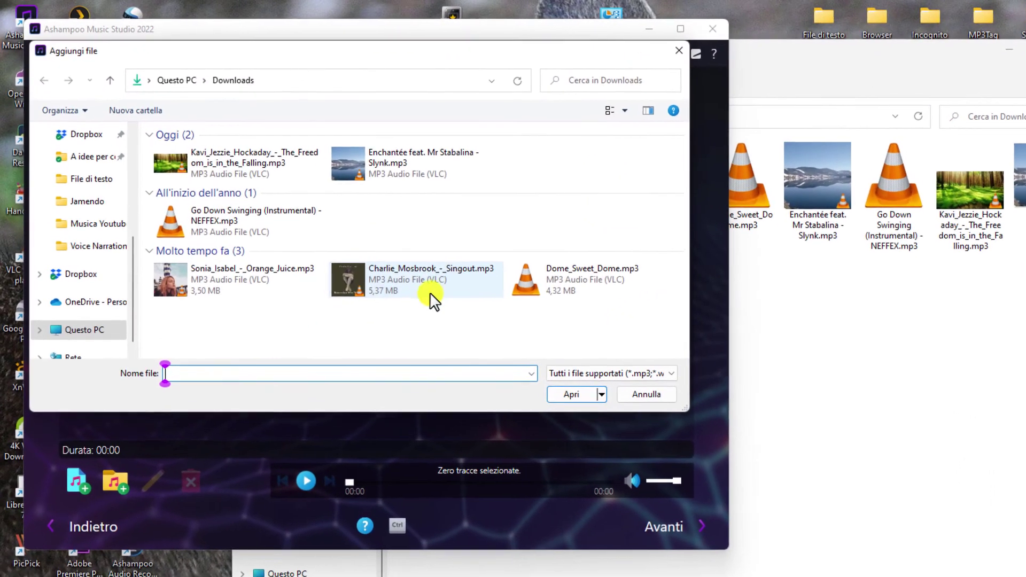
left_click(351, 283)
left_click(572, 395)
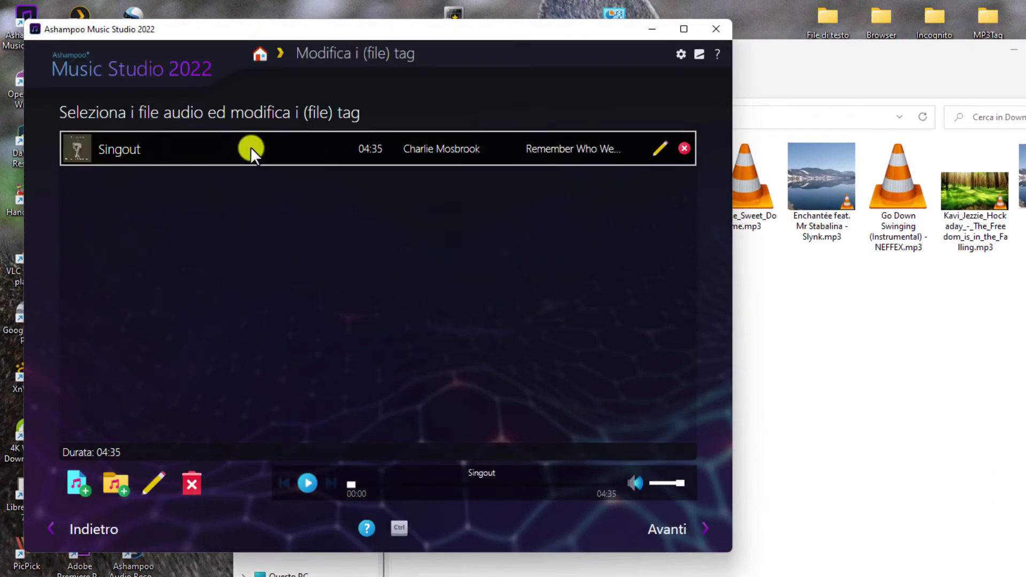
Replace the cover of "Singout" through a Google internet image search, using the photo of the guitarist singing against a purple-lit background.
left_click(661, 149)
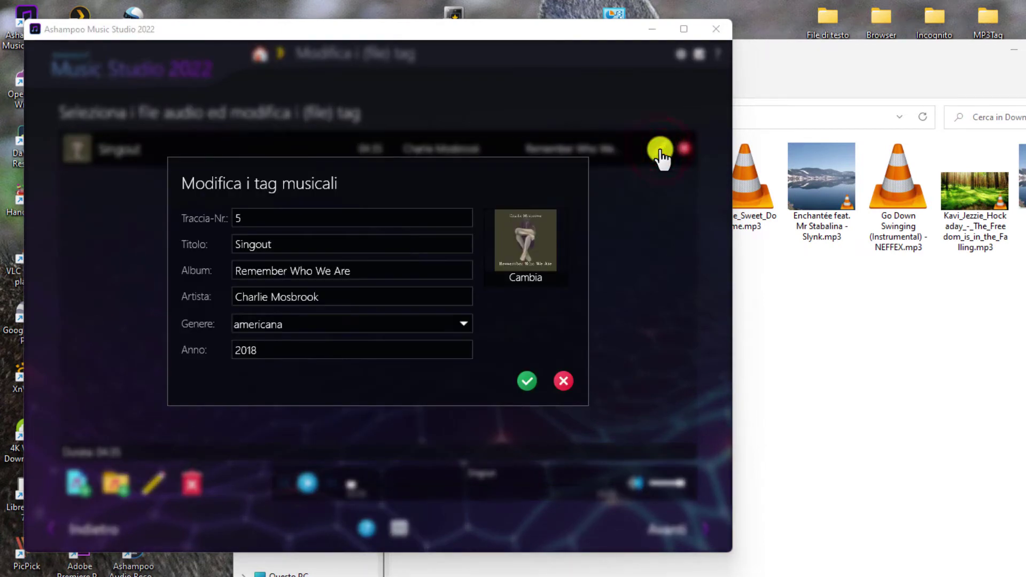
left_click(525, 277)
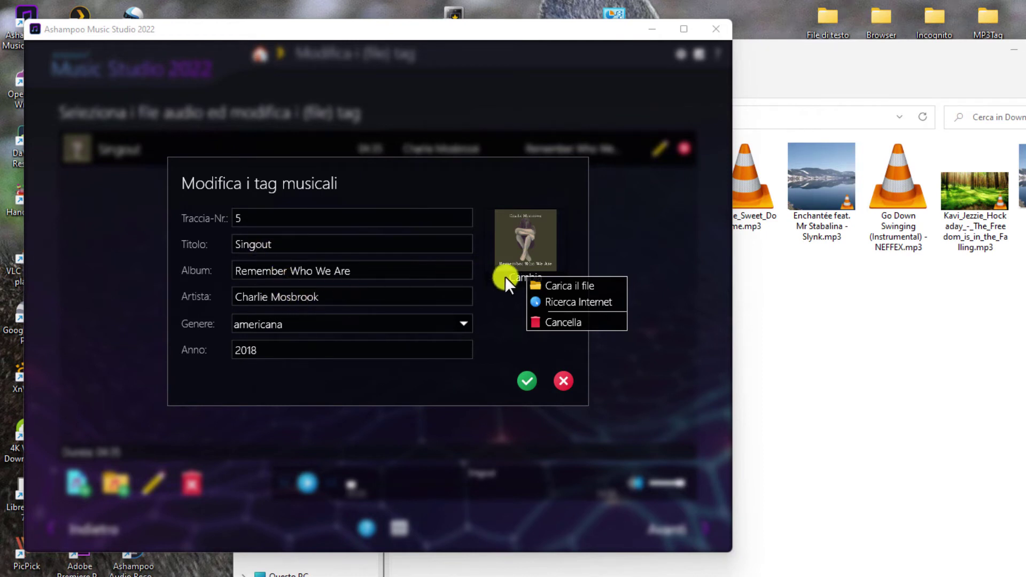
left_click(570, 302)
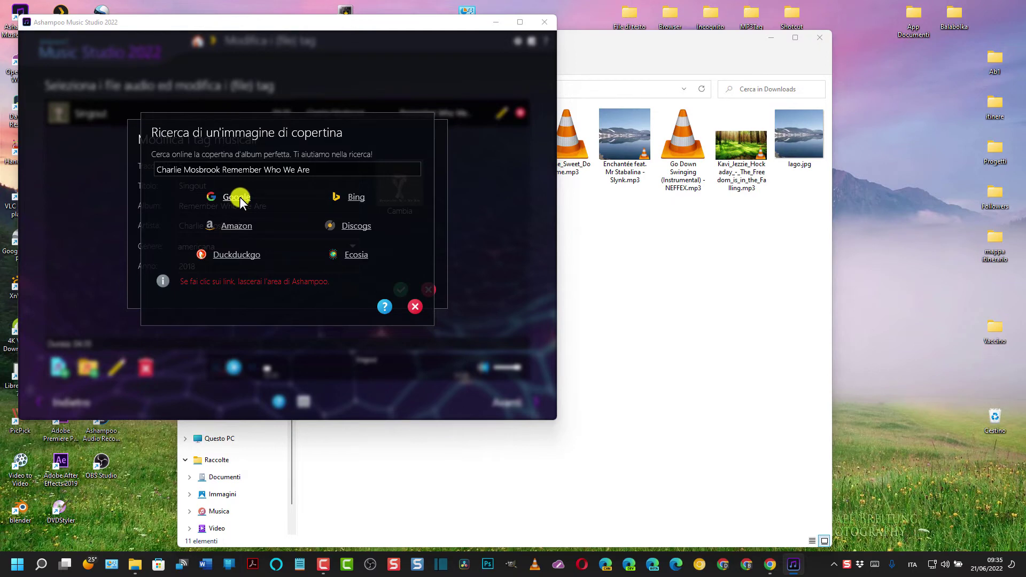
left_click(239, 197)
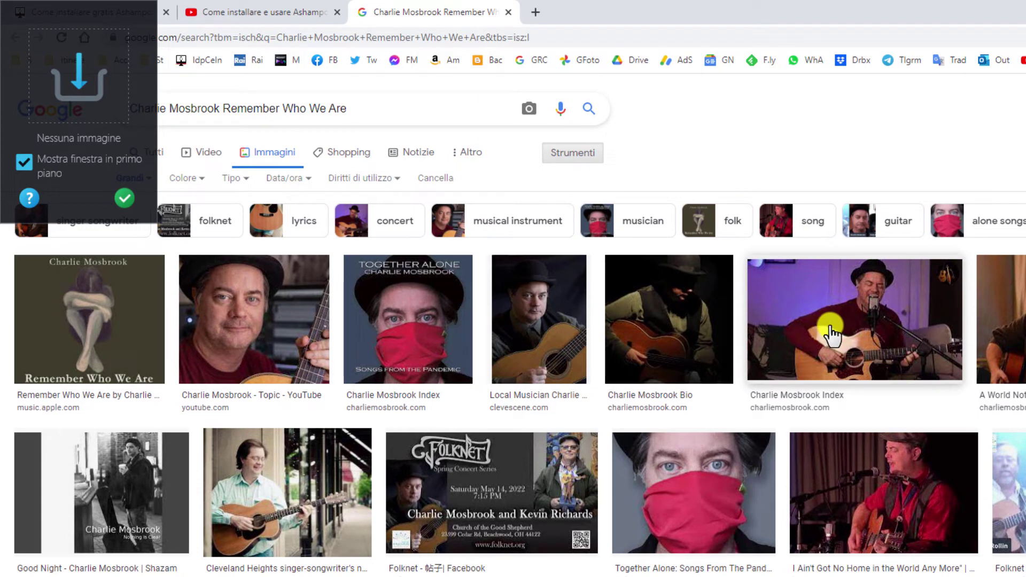
left_click_drag(832, 335, 75, 75)
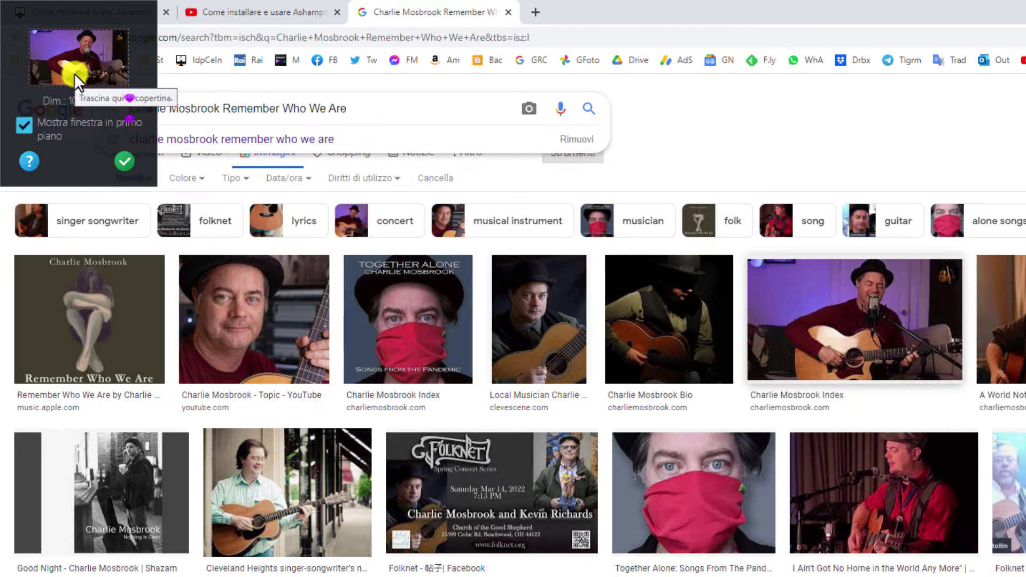
left_click(123, 160)
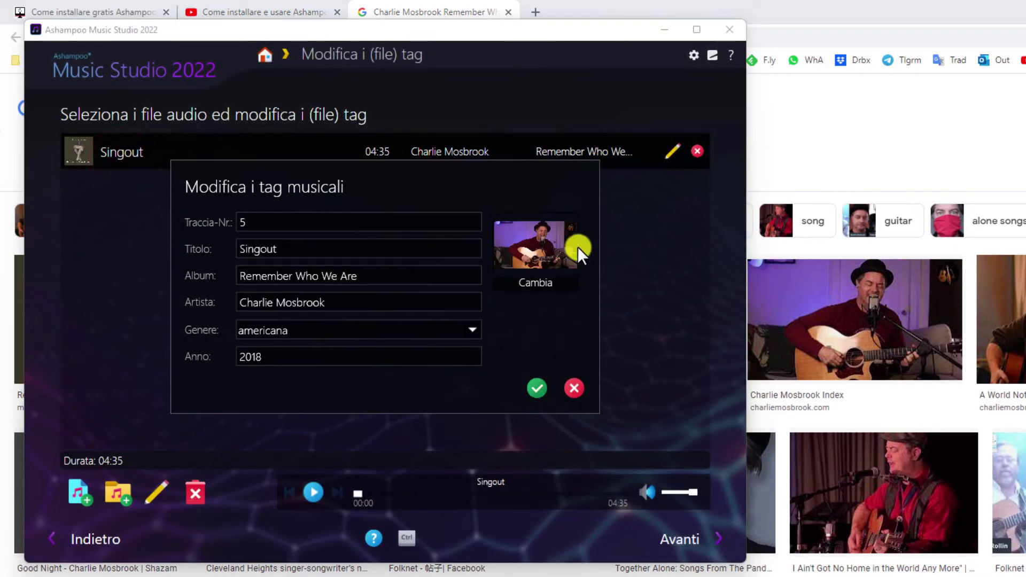
Confirm the edited tags of "Singout", save them to the file and return to the main menu.
left_click(537, 389)
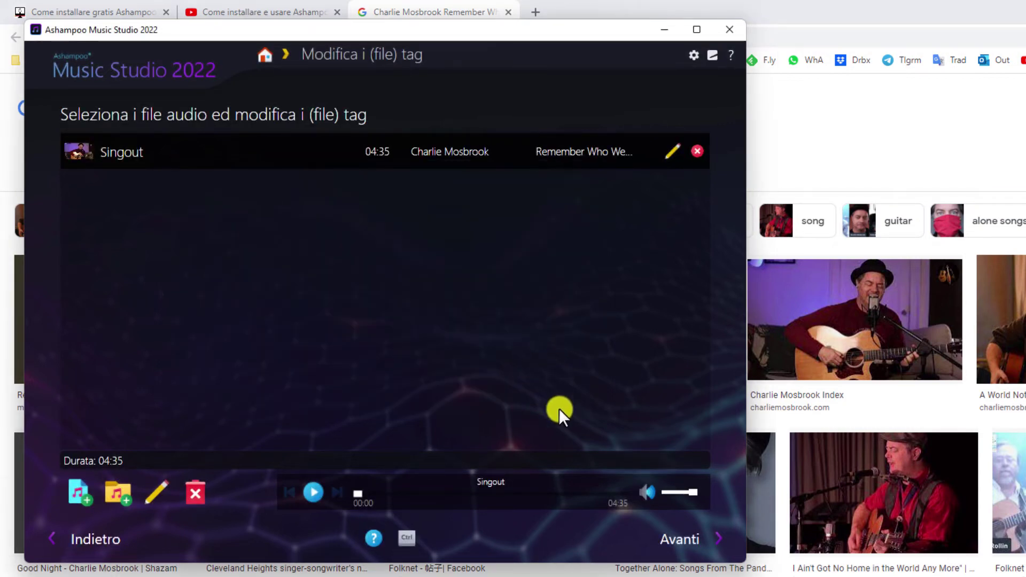
left_click(684, 541)
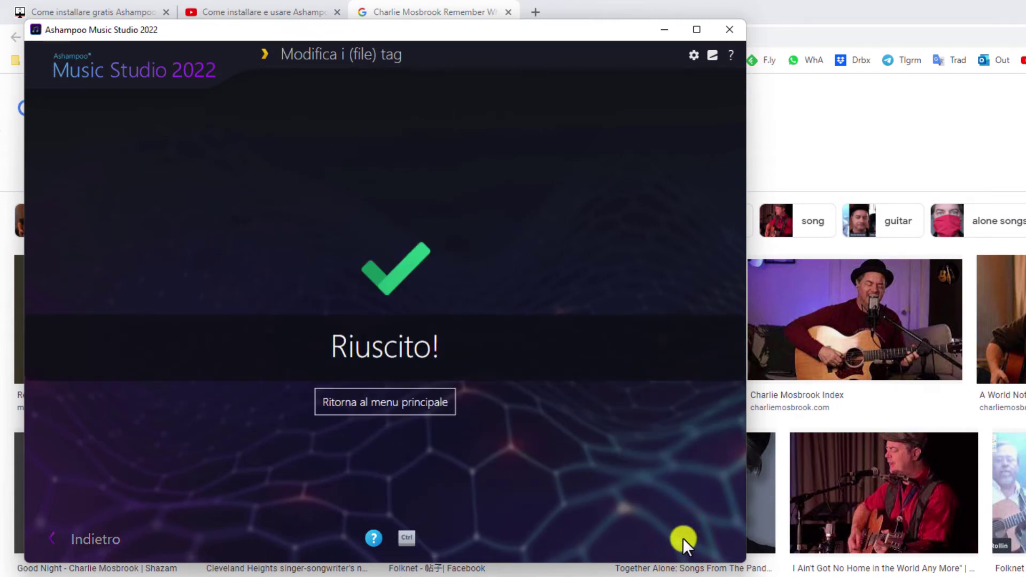
left_click(383, 401)
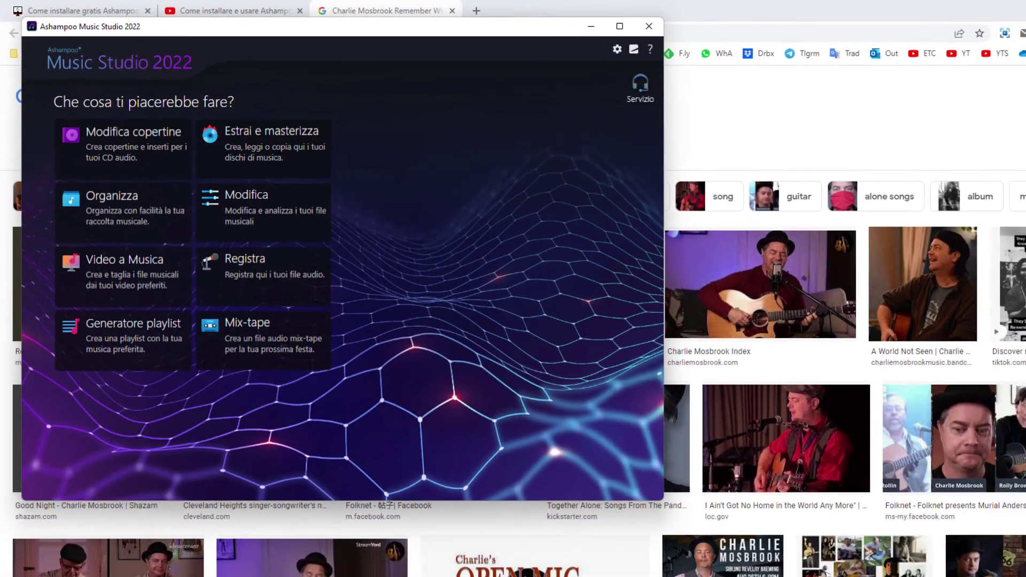
Switch to File Explorer to check the "Singout" thumbnail in Downloads, play the file in VLC to check its cover, and close the player.
left_click(138, 563)
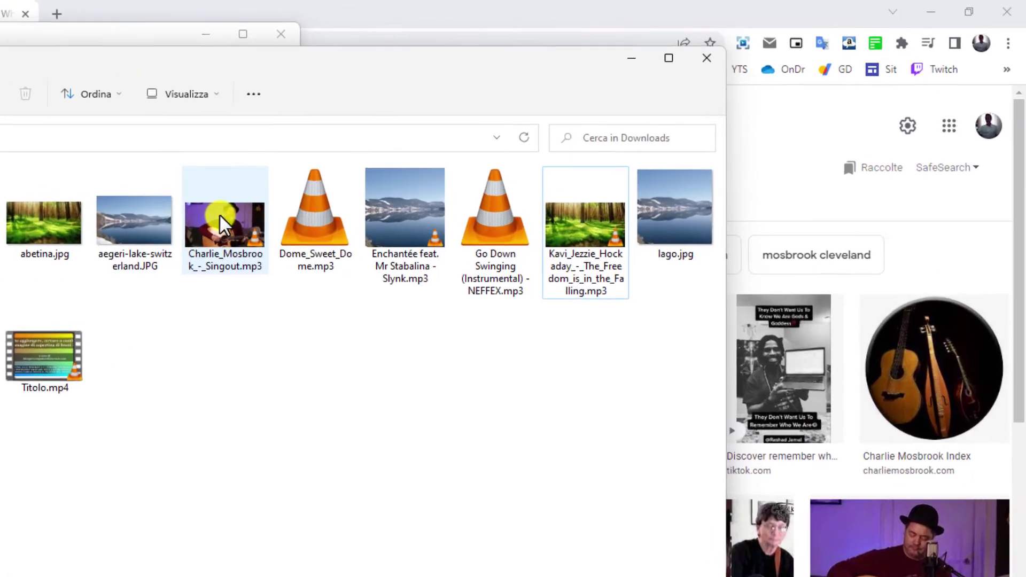
mouse_move(461, 153)
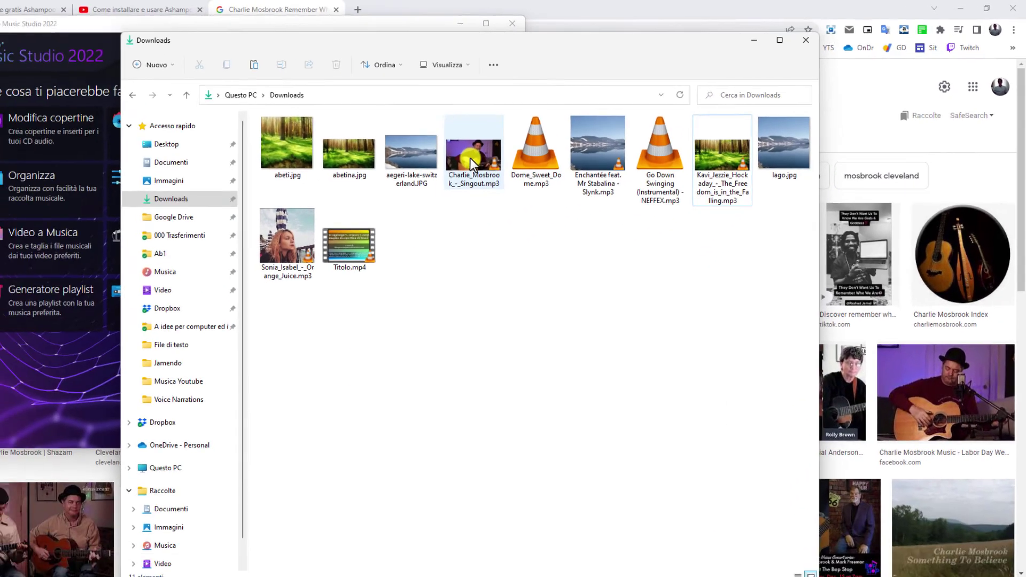
mouse_move(230, 226)
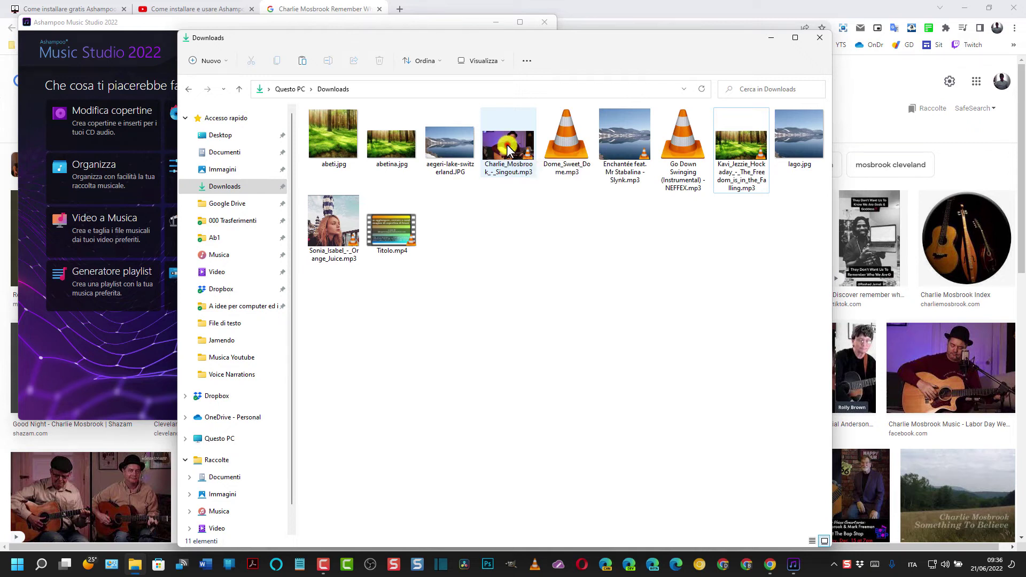
double_click(507, 145)
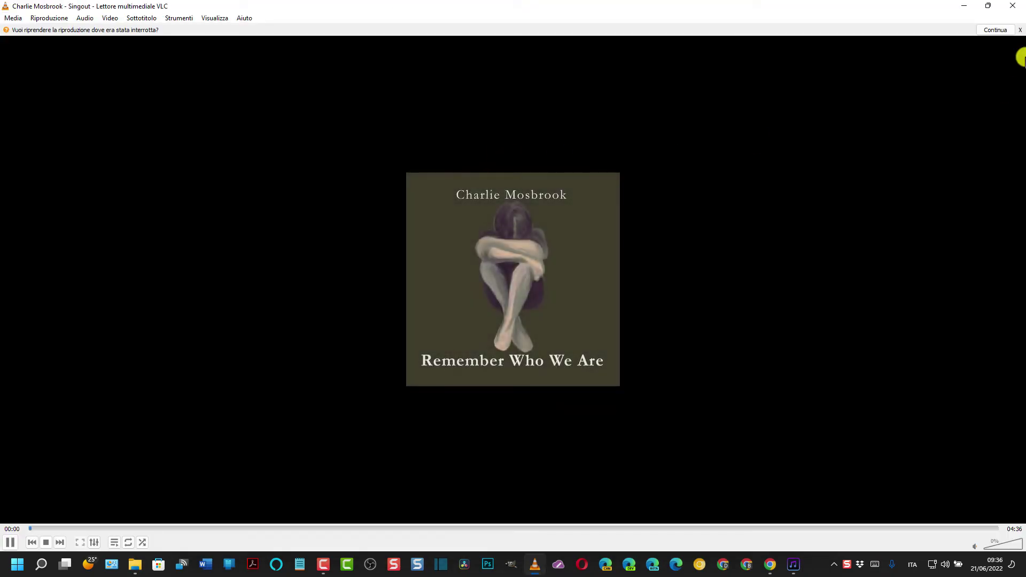
left_click(1012, 5)
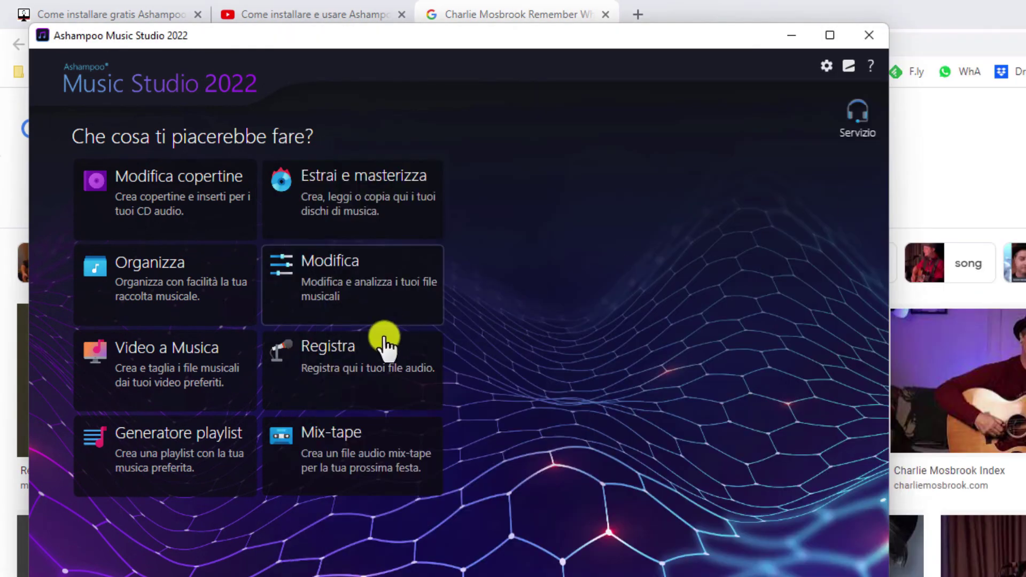
In Ashampoo Music Studio, load the MP3 "Orange Juice" from Downloads for file tag editing.
left_click(381, 284)
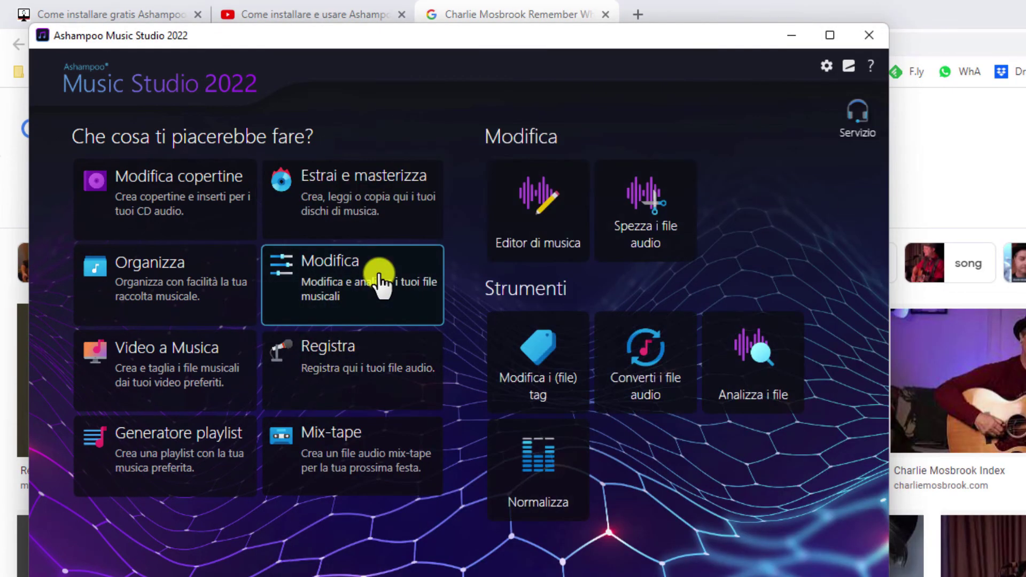
left_click(527, 363)
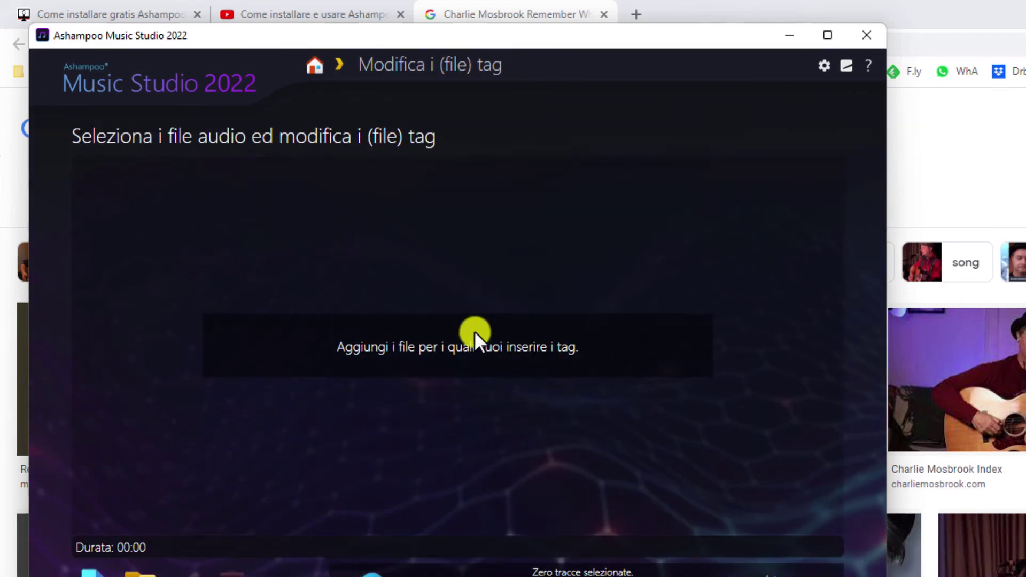
left_click(450, 352)
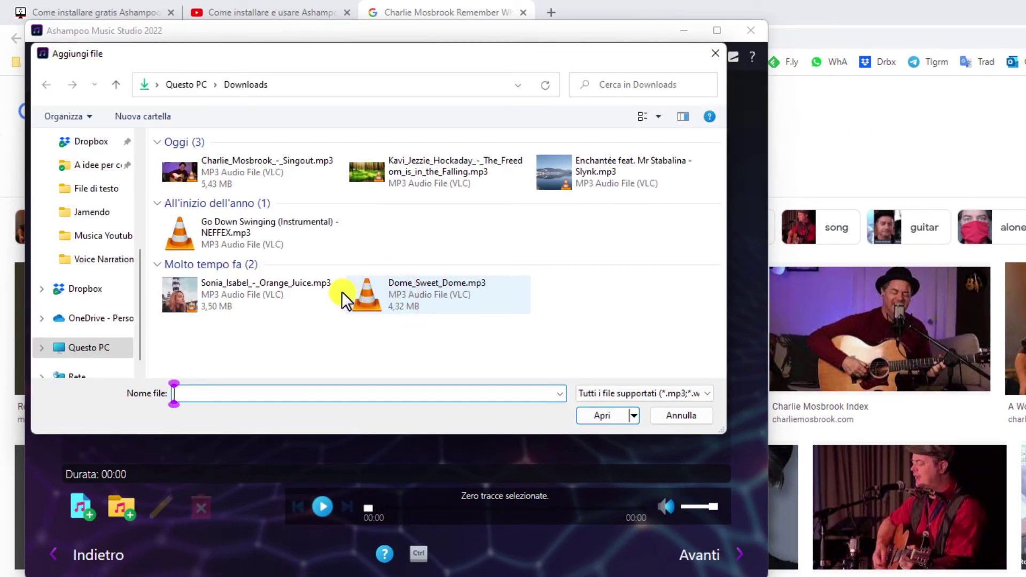
left_click(200, 297)
left_click(612, 414)
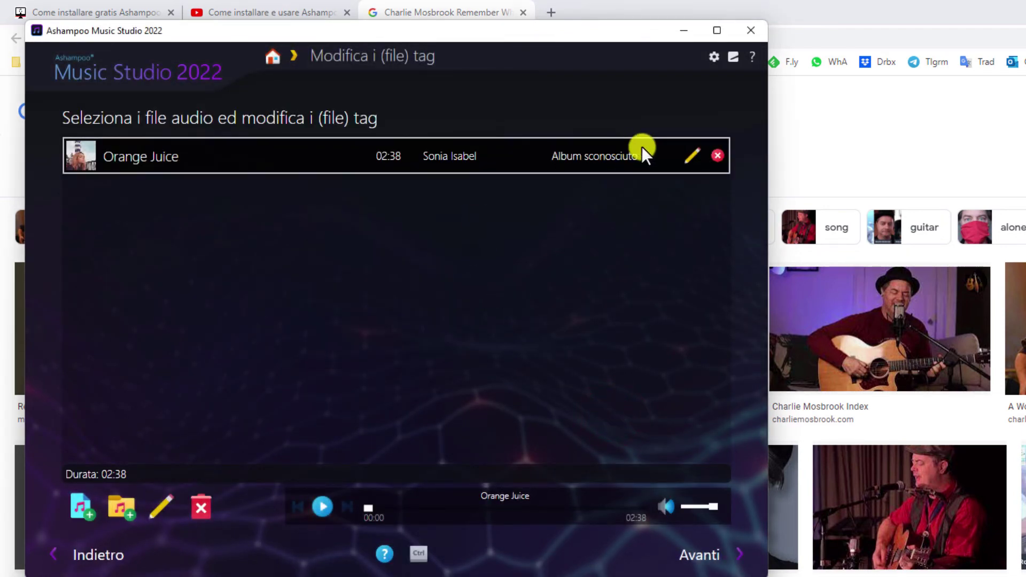
Delete the cover image of "Orange Juice", save the tags and return to the main menu.
left_click(693, 156)
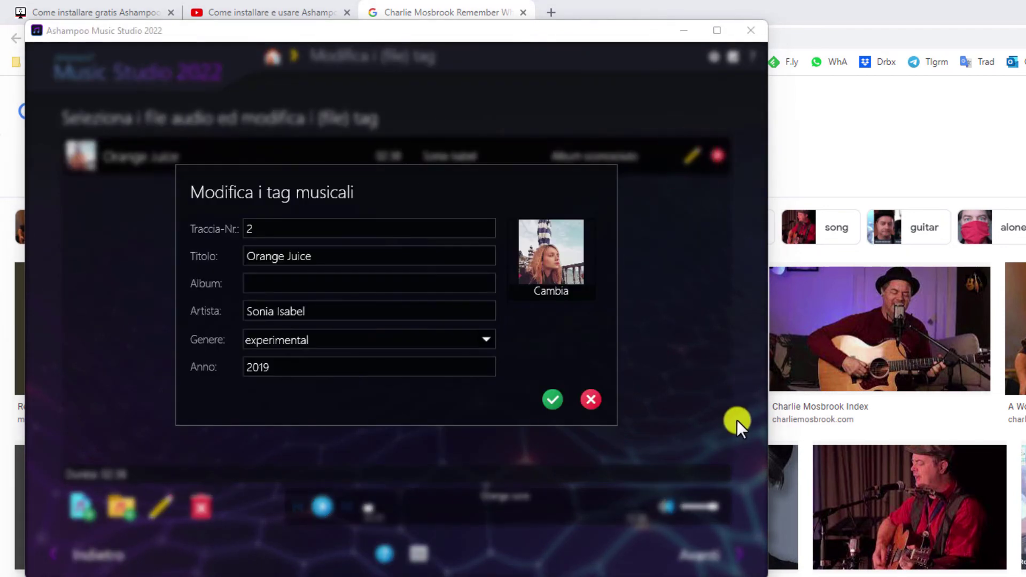
left_click(553, 289)
left_click(582, 336)
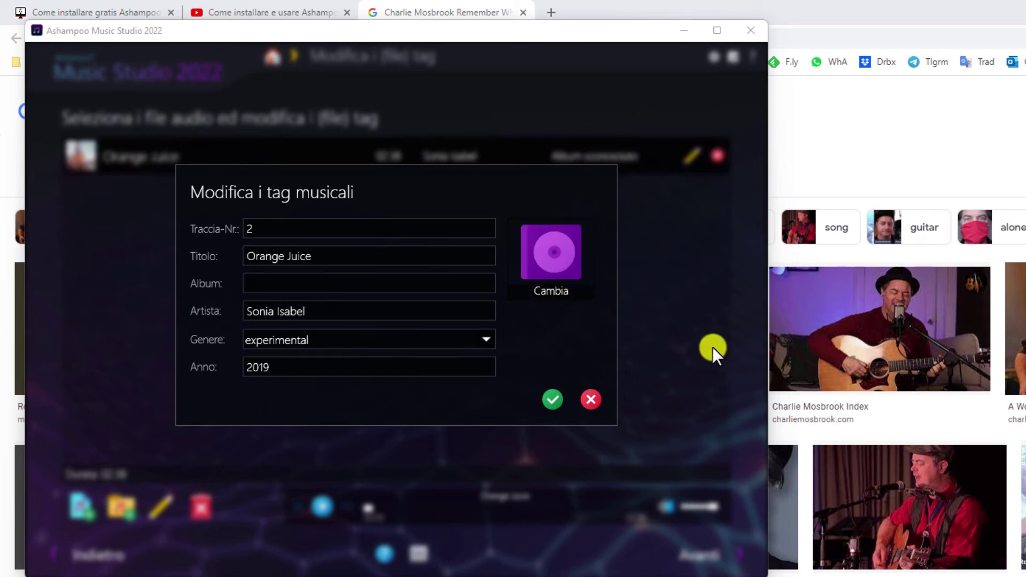
left_click(550, 403)
left_click(81, 154)
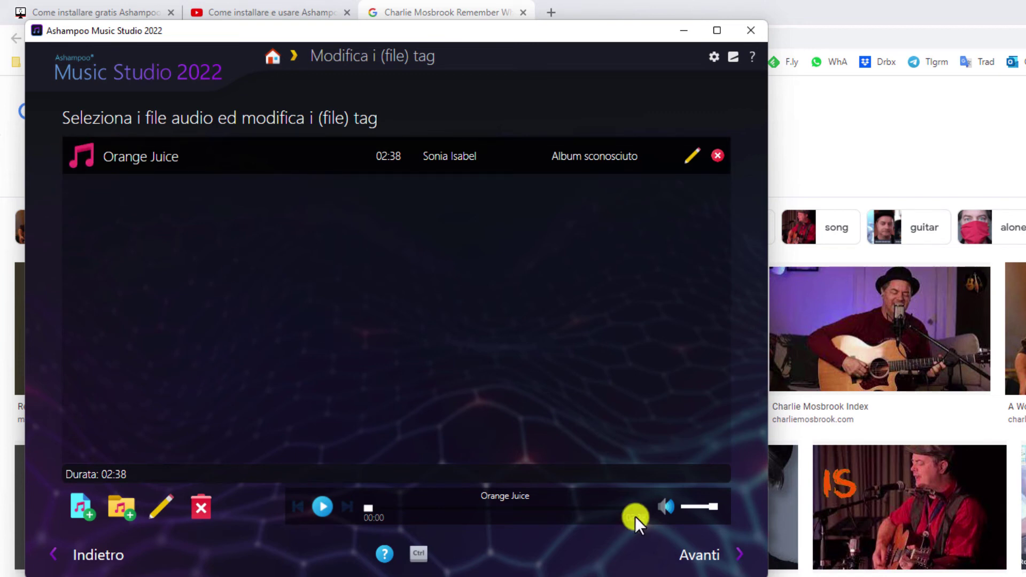
left_click(698, 556)
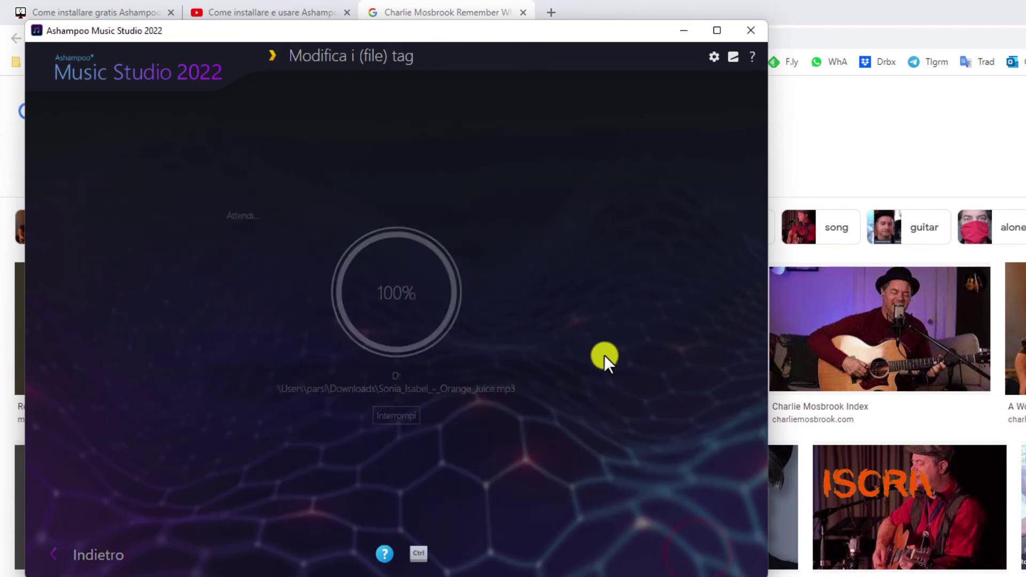
left_click(417, 414)
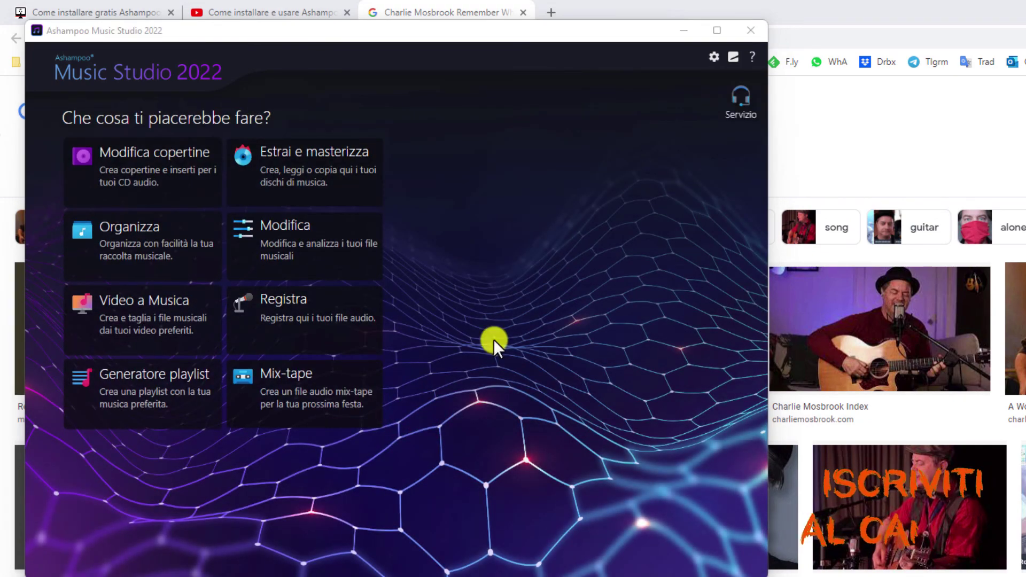
Check the cover of "Orange Juice" in File Explorer's Downloads folder and in VLC playback, and close the player and the folder window.
key("super+e")
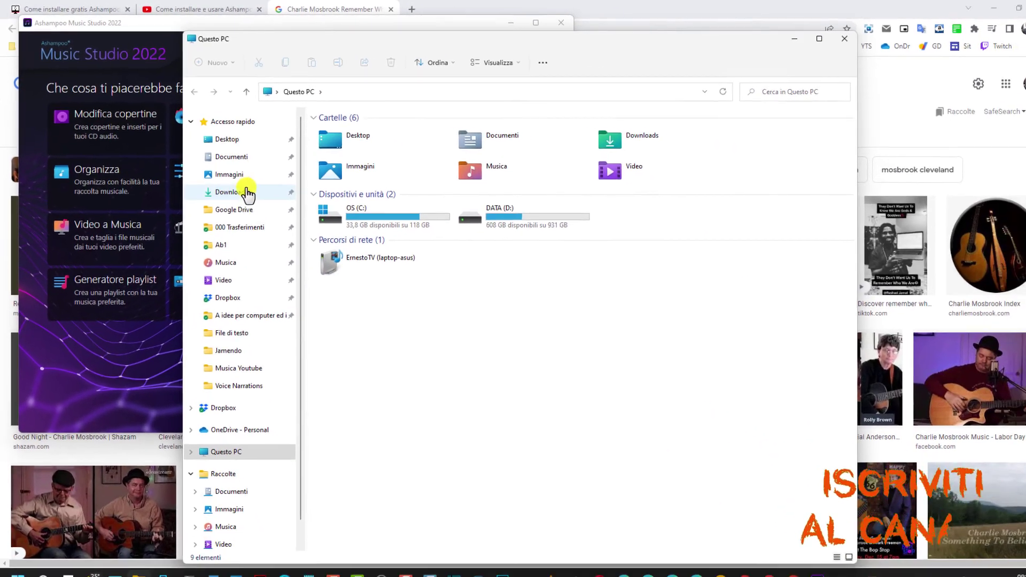
left_click(247, 190)
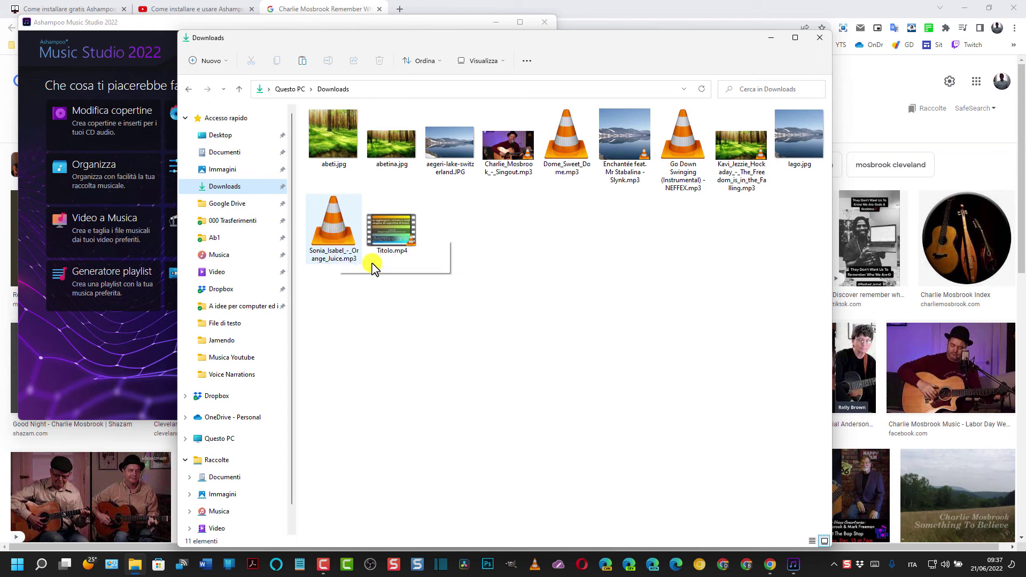
double_click(334, 235)
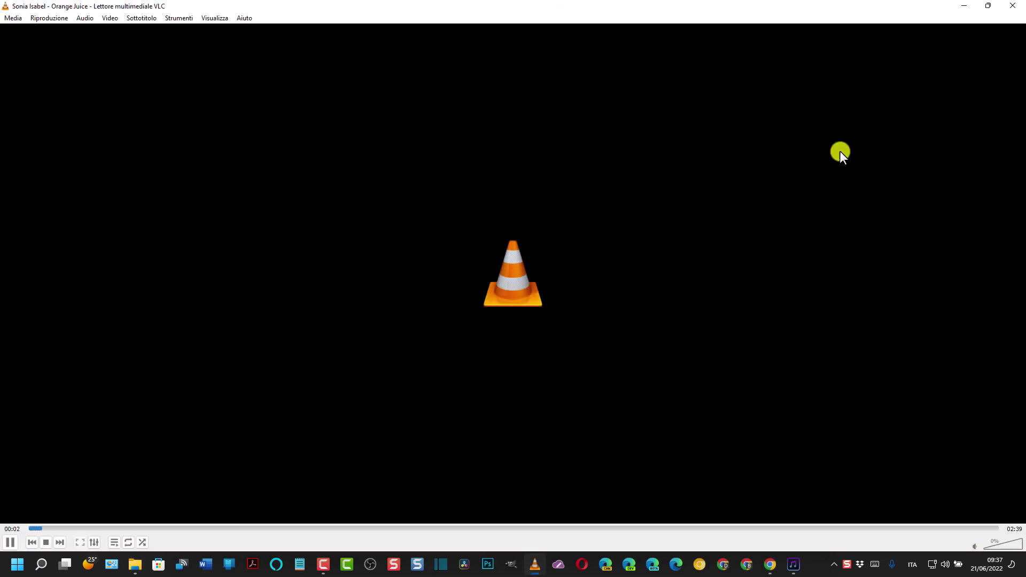
left_click(1012, 6)
double_click(342, 225)
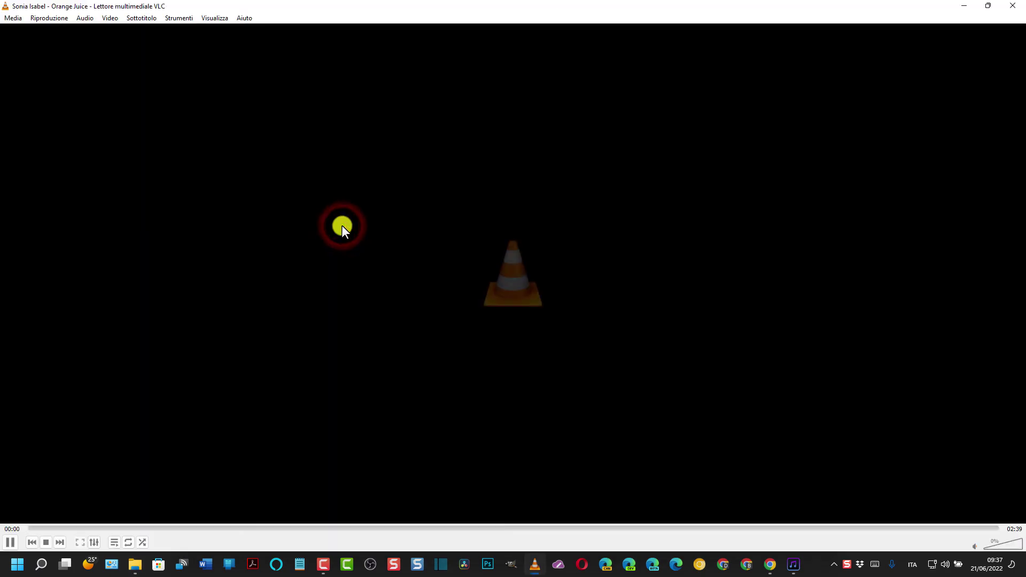
left_click(1012, 5)
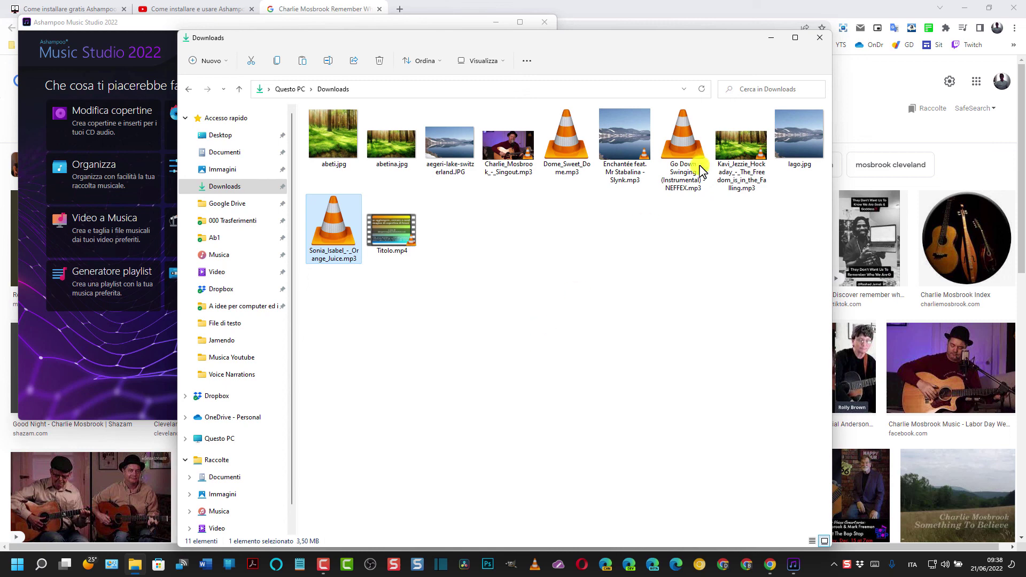
left_click(823, 38)
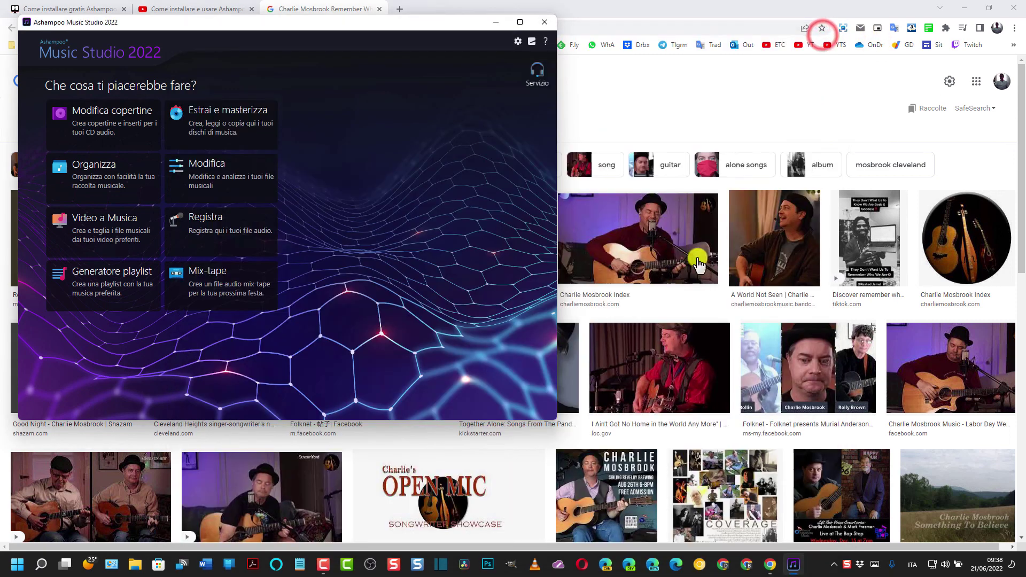